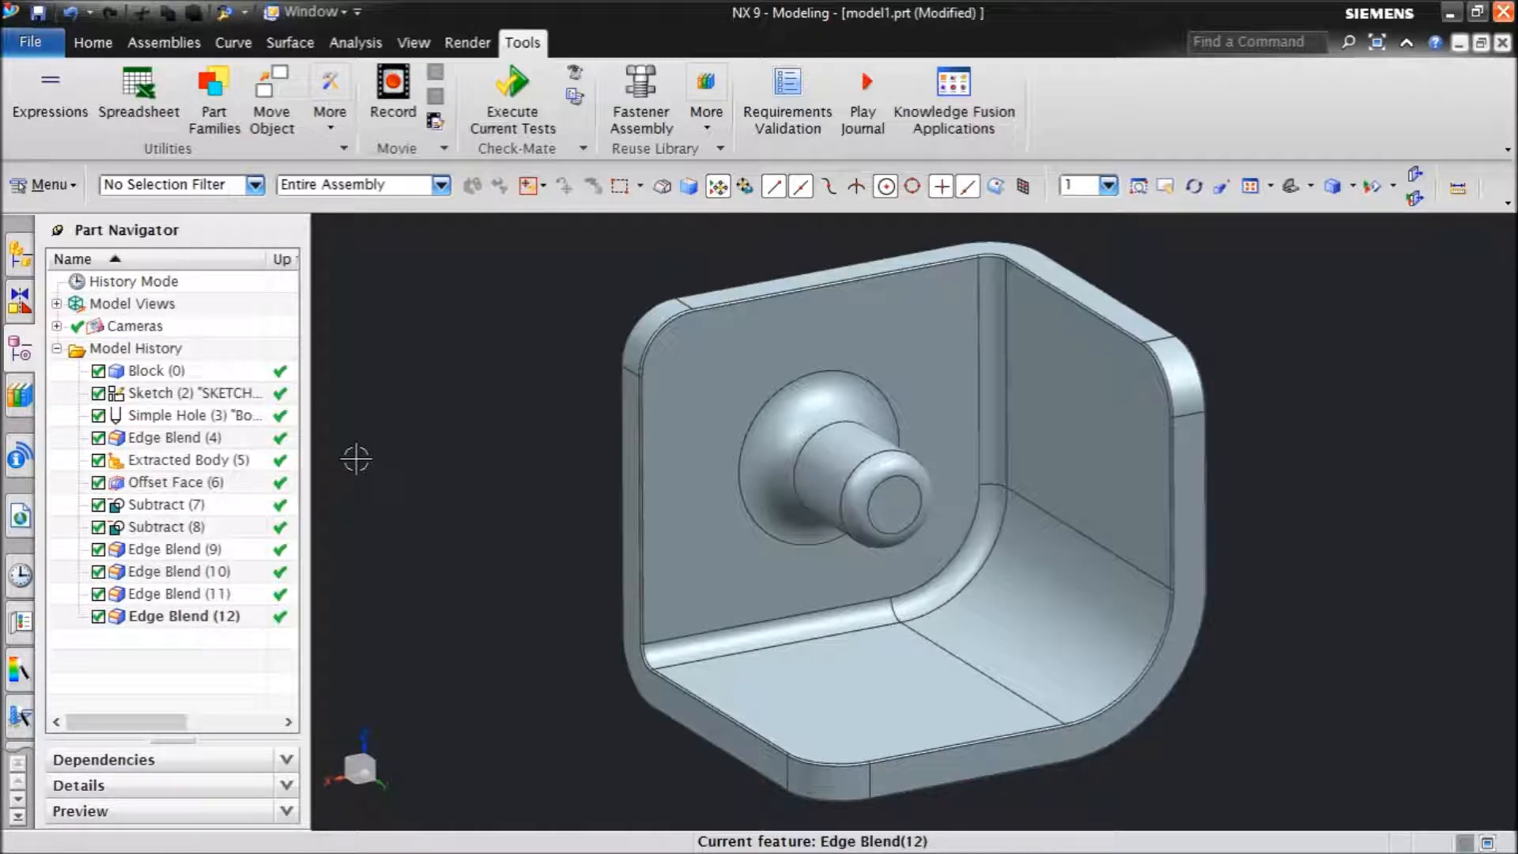
Edit the Simple Hole (3) boss feature, setting its diameter to 30 mm.
{"action": "double_click", "coordinate": [188, 416]}
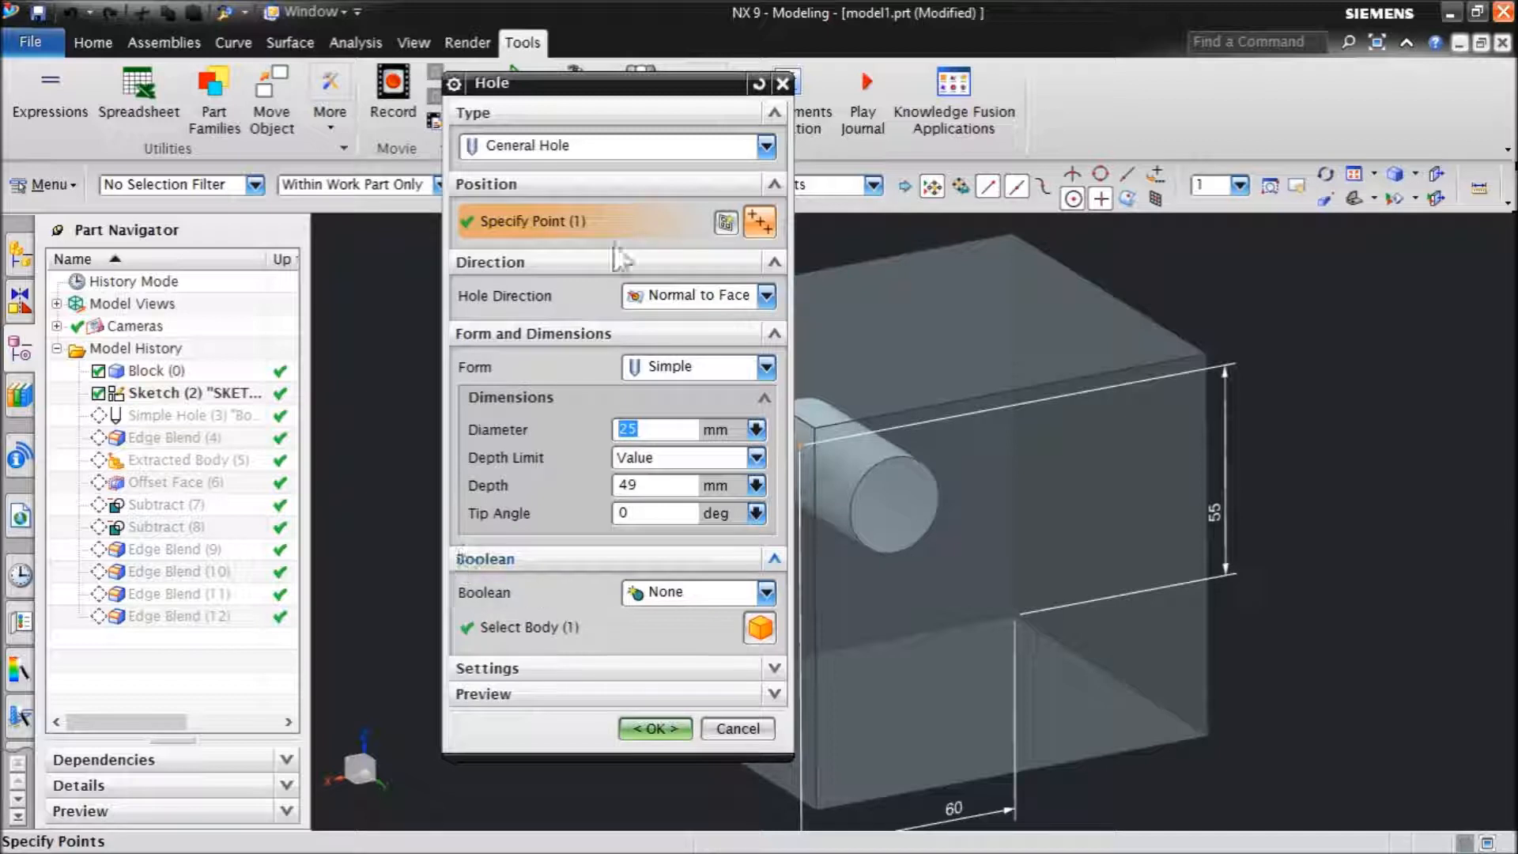
{"action": "left_click_drag", "start_coordinate": [612, 84], "coordinate": [523, 92]}
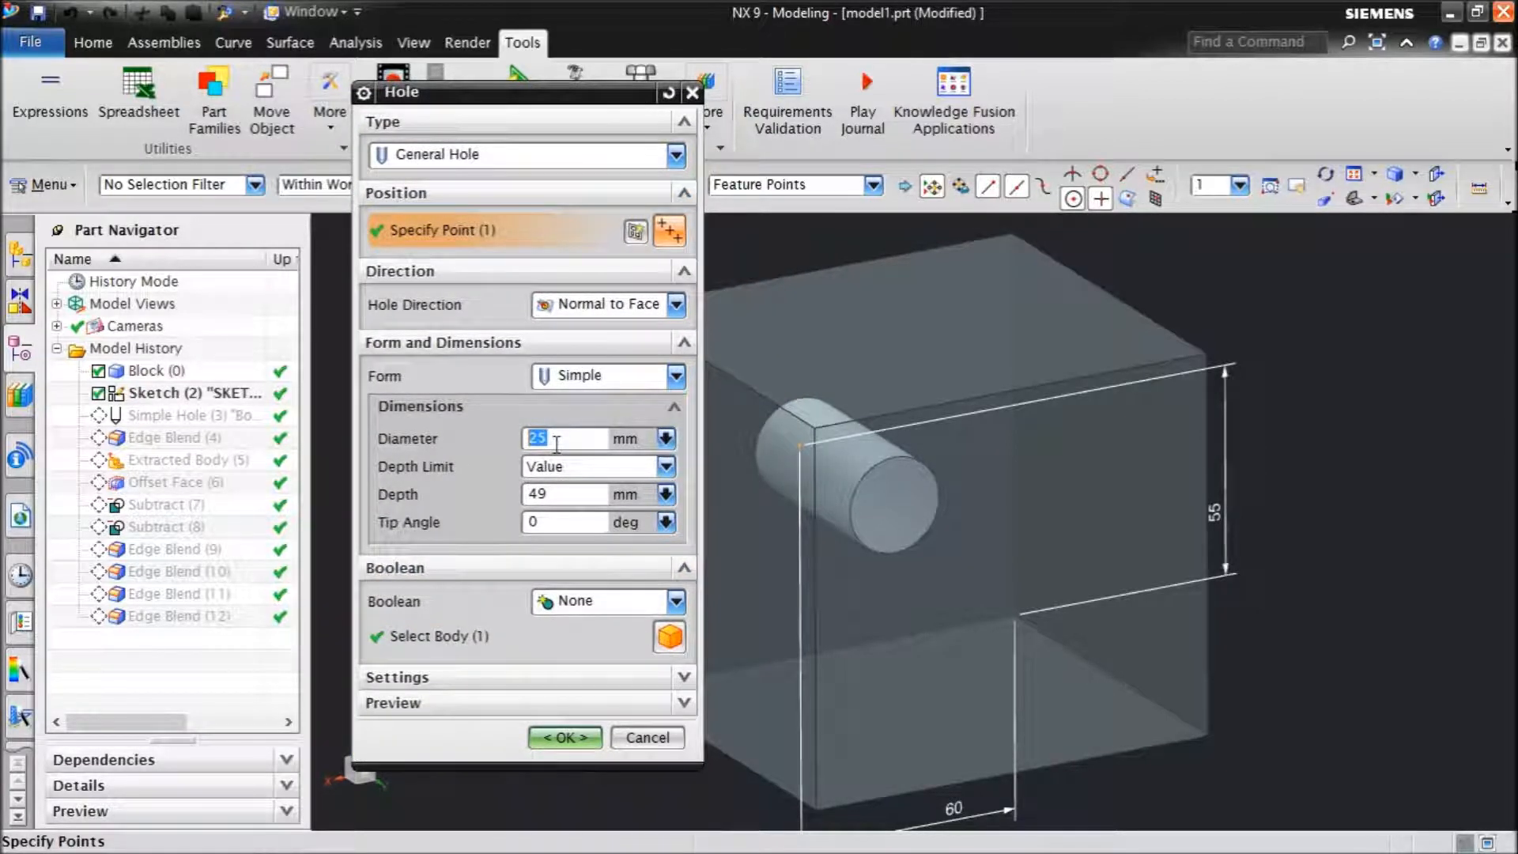
{"action": "type", "text": "30"}
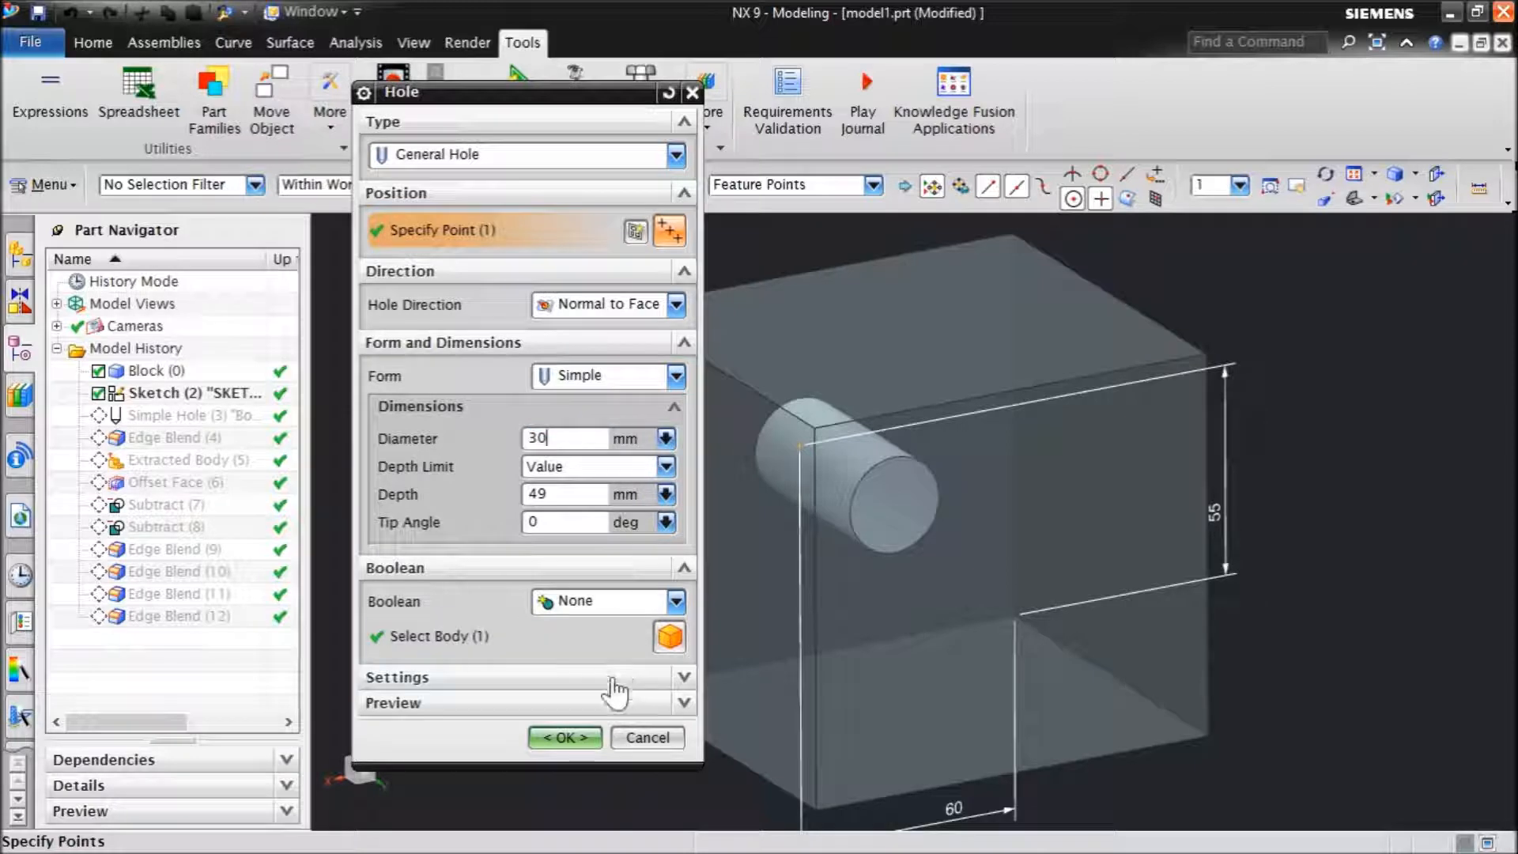
{"action": "left_click", "coordinate": [566, 738]}
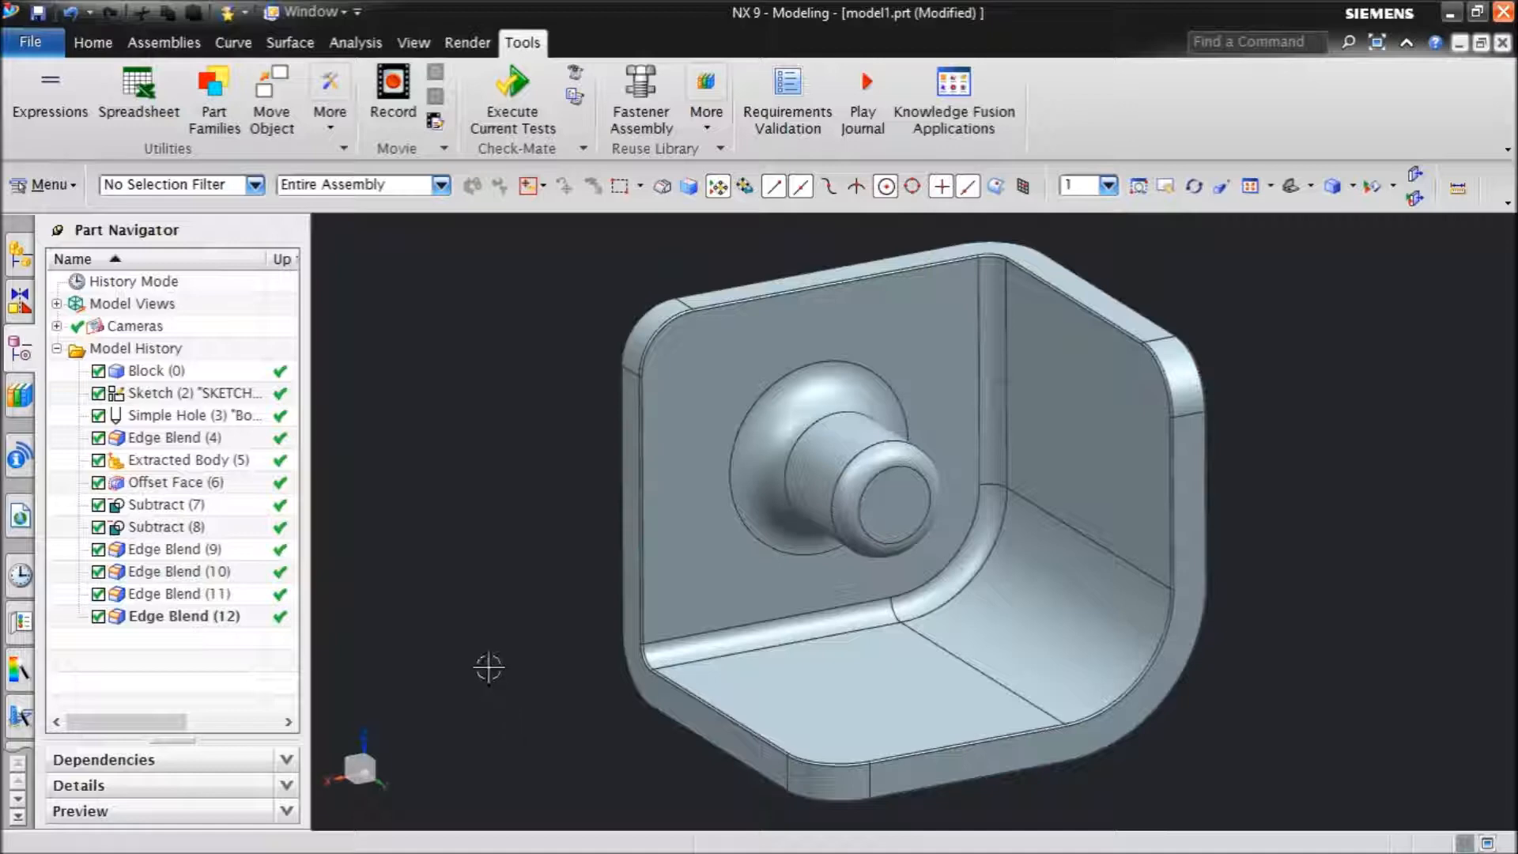
Set the boss's diameter expression p54 to 25 in the part's expressions and save the part.
{"action": "left_click", "coordinate": [68, 101]}
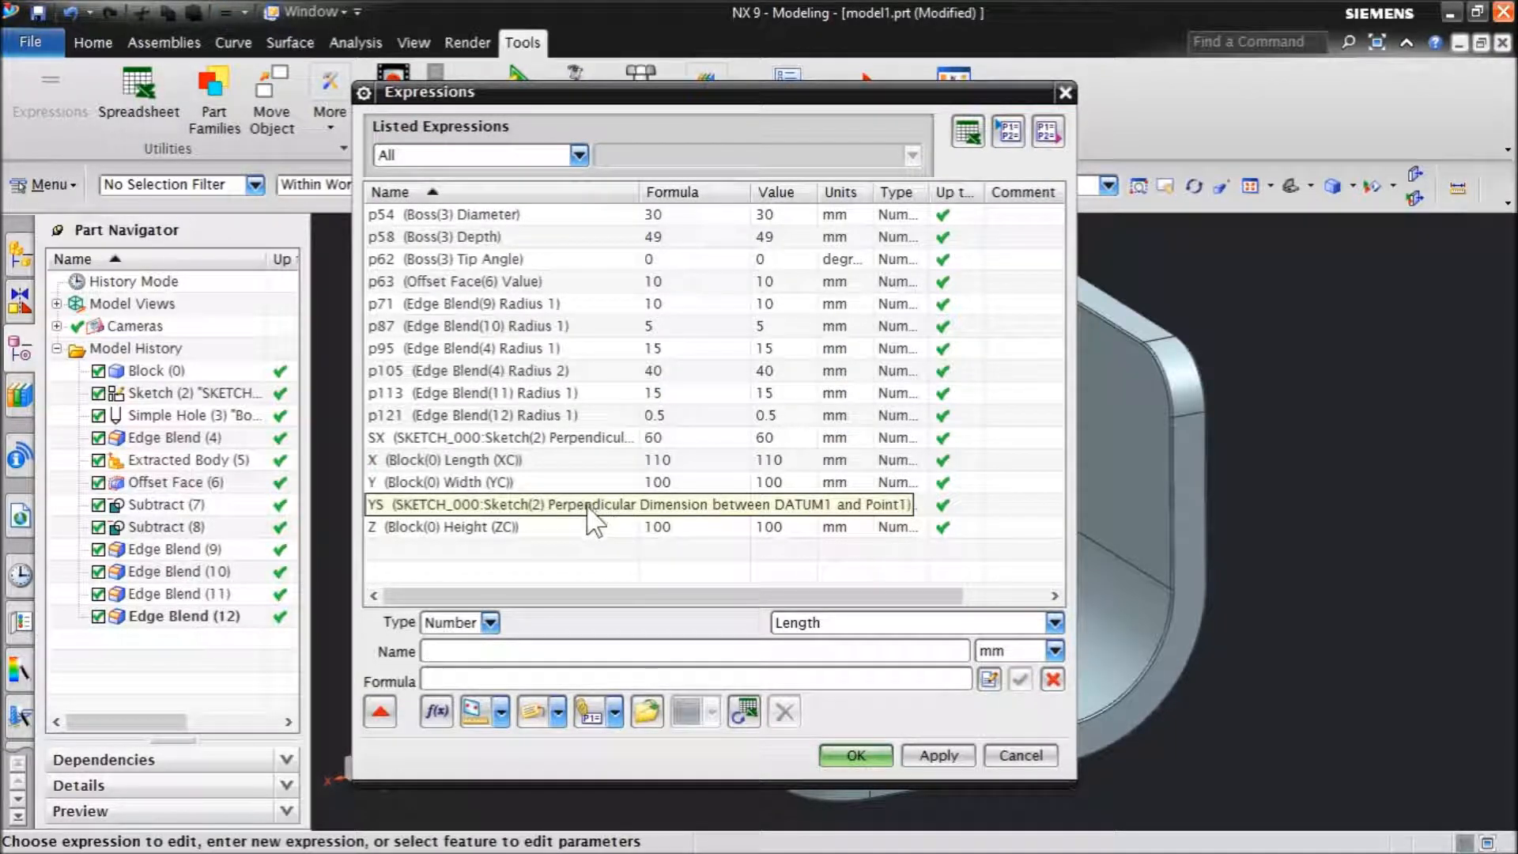
{"action": "left_click", "coordinate": [193, 419]}
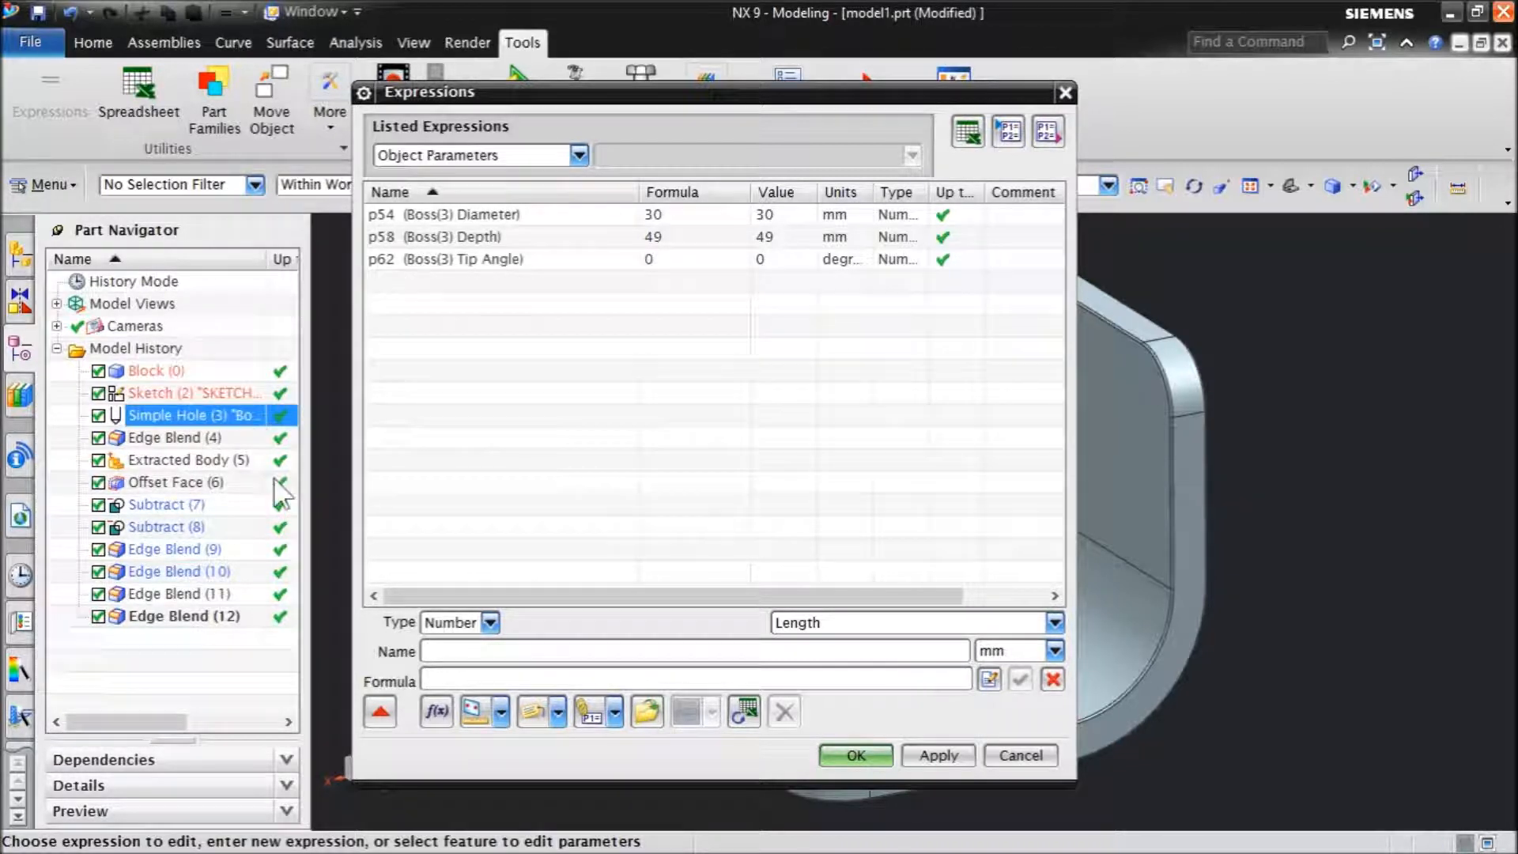
{"action": "left_click", "coordinate": [693, 220]}
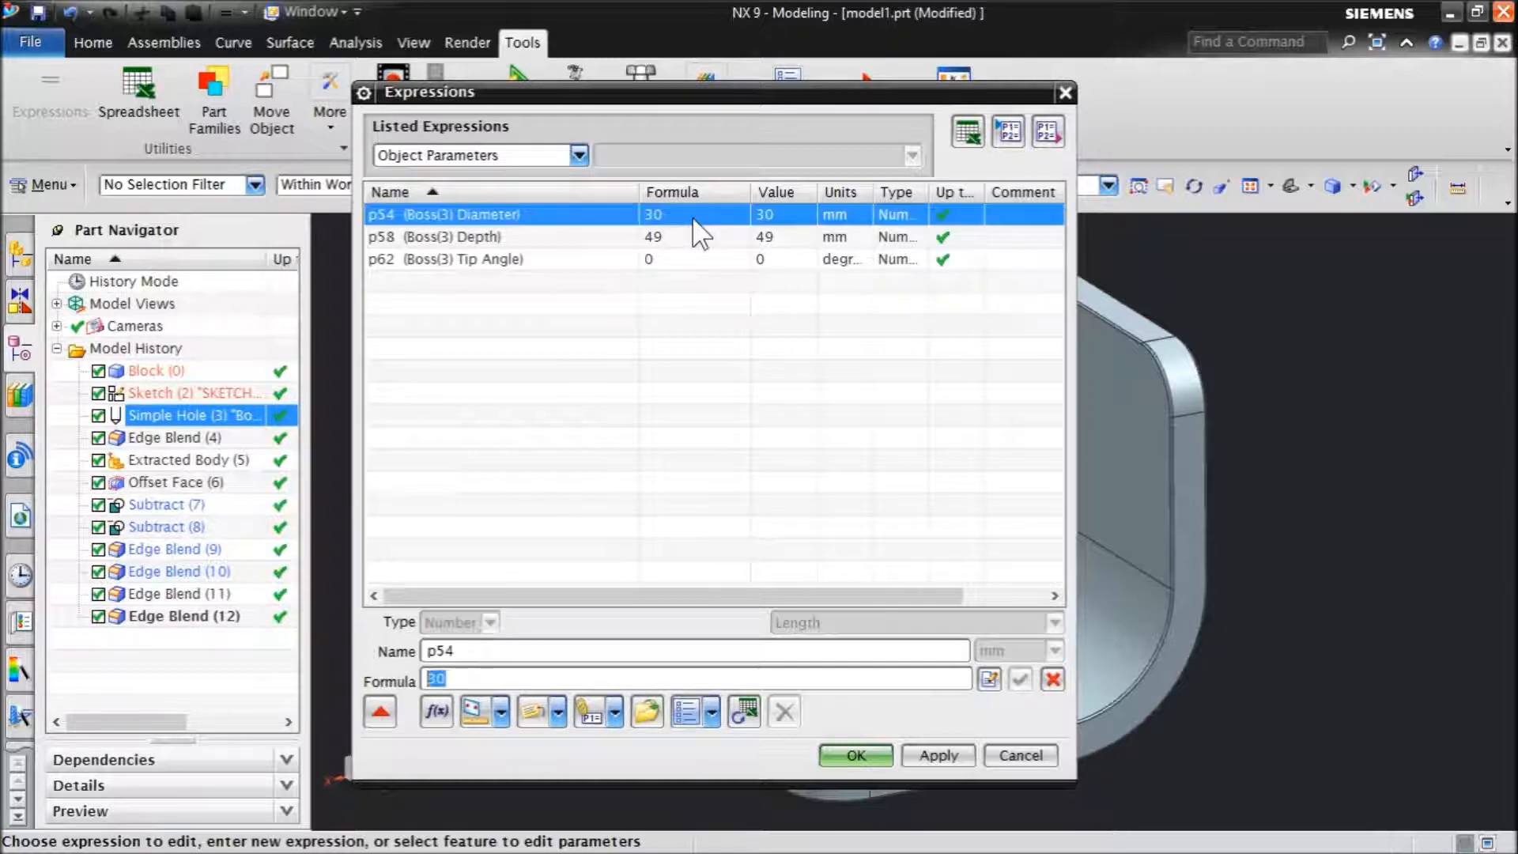
{"action": "type", "text": "25"}
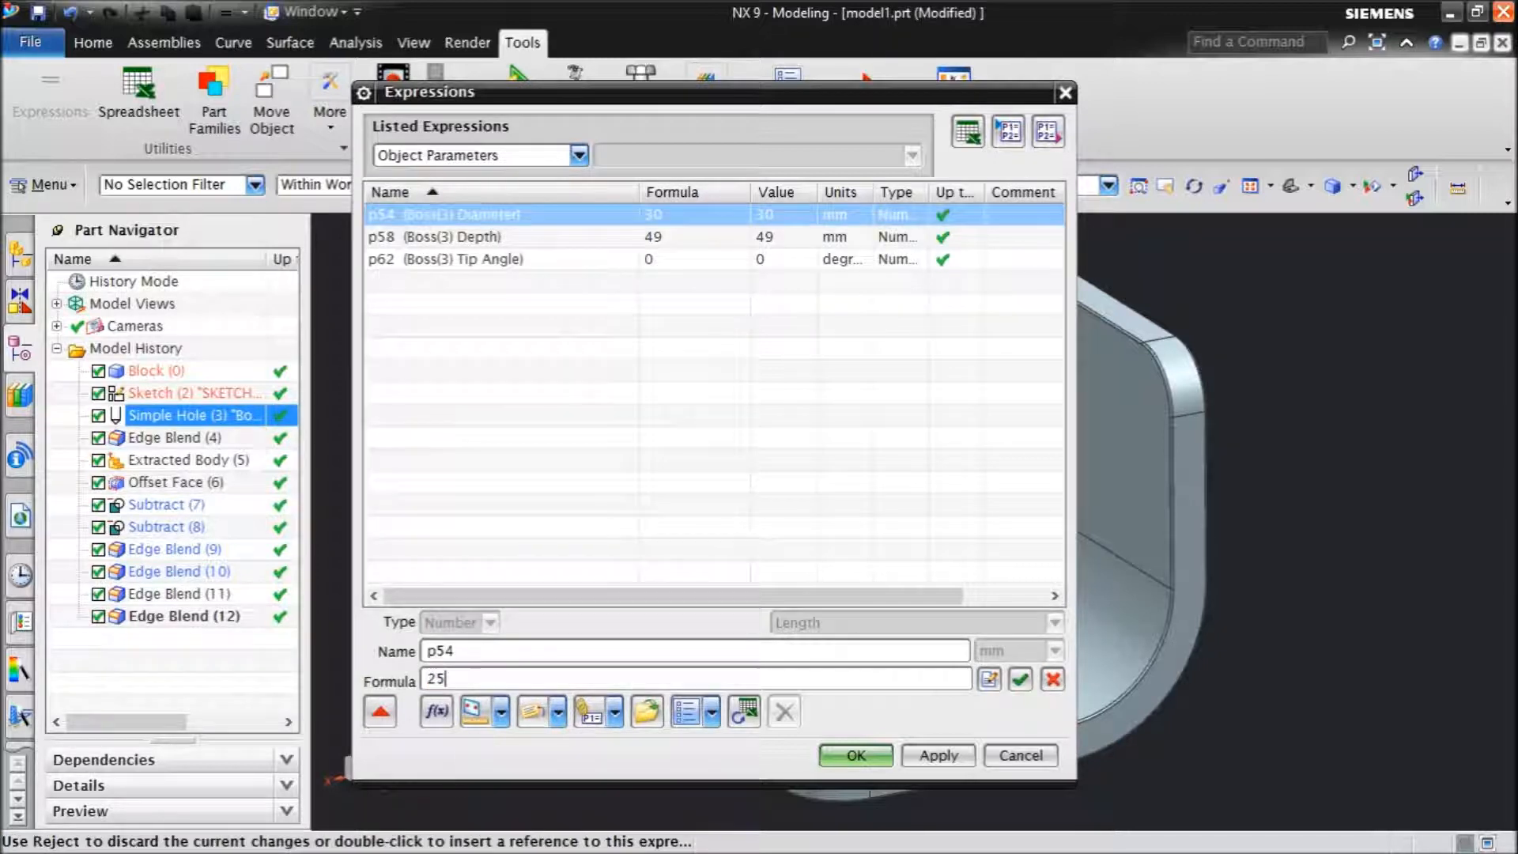
{"action": "left_click", "coordinate": [855, 758]}
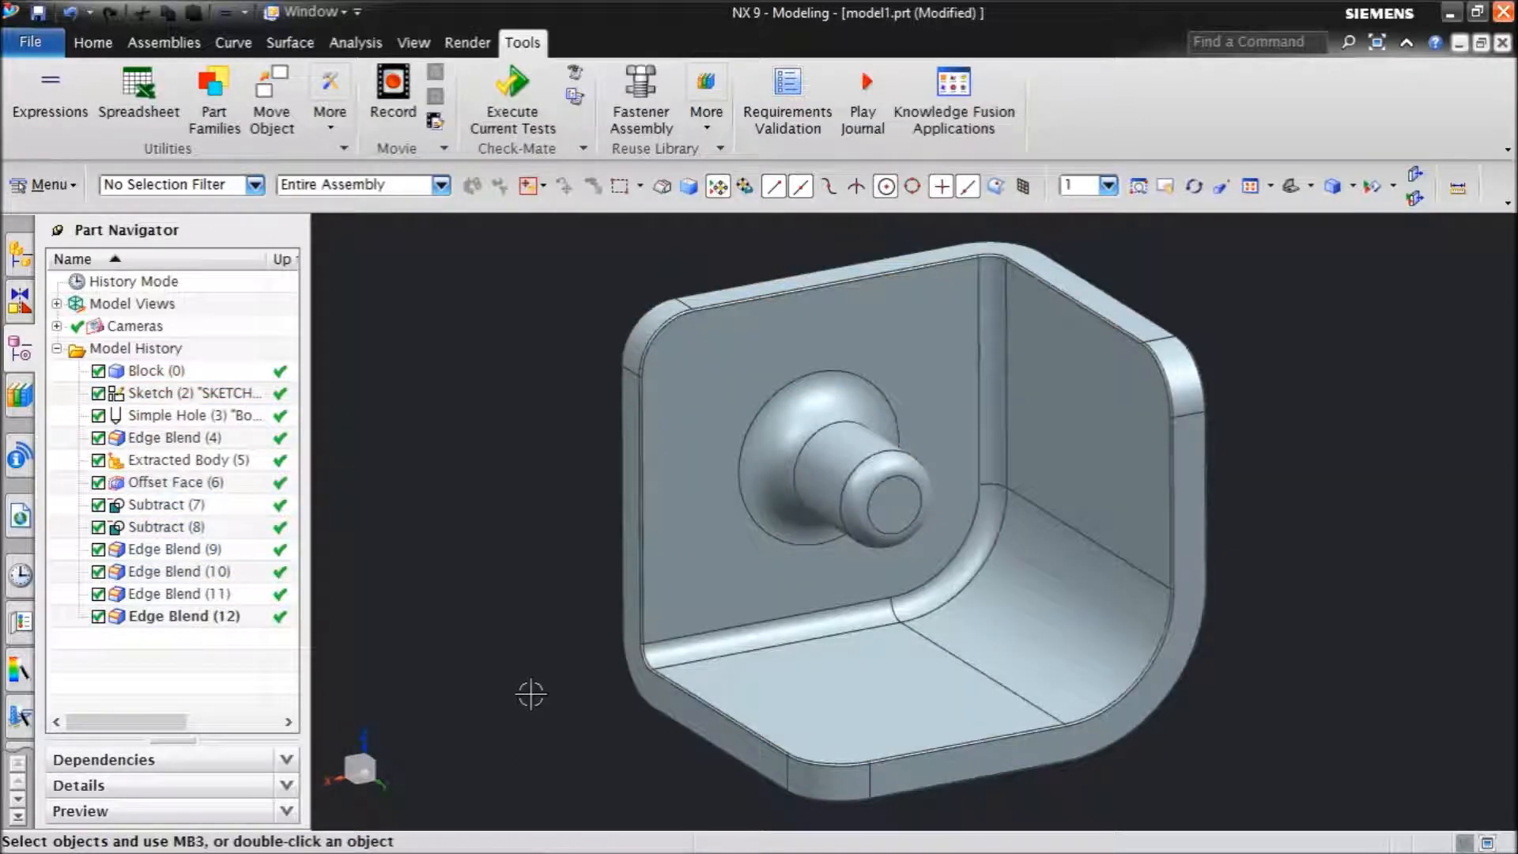
{"action": "key", "text": "ctrl+s"}
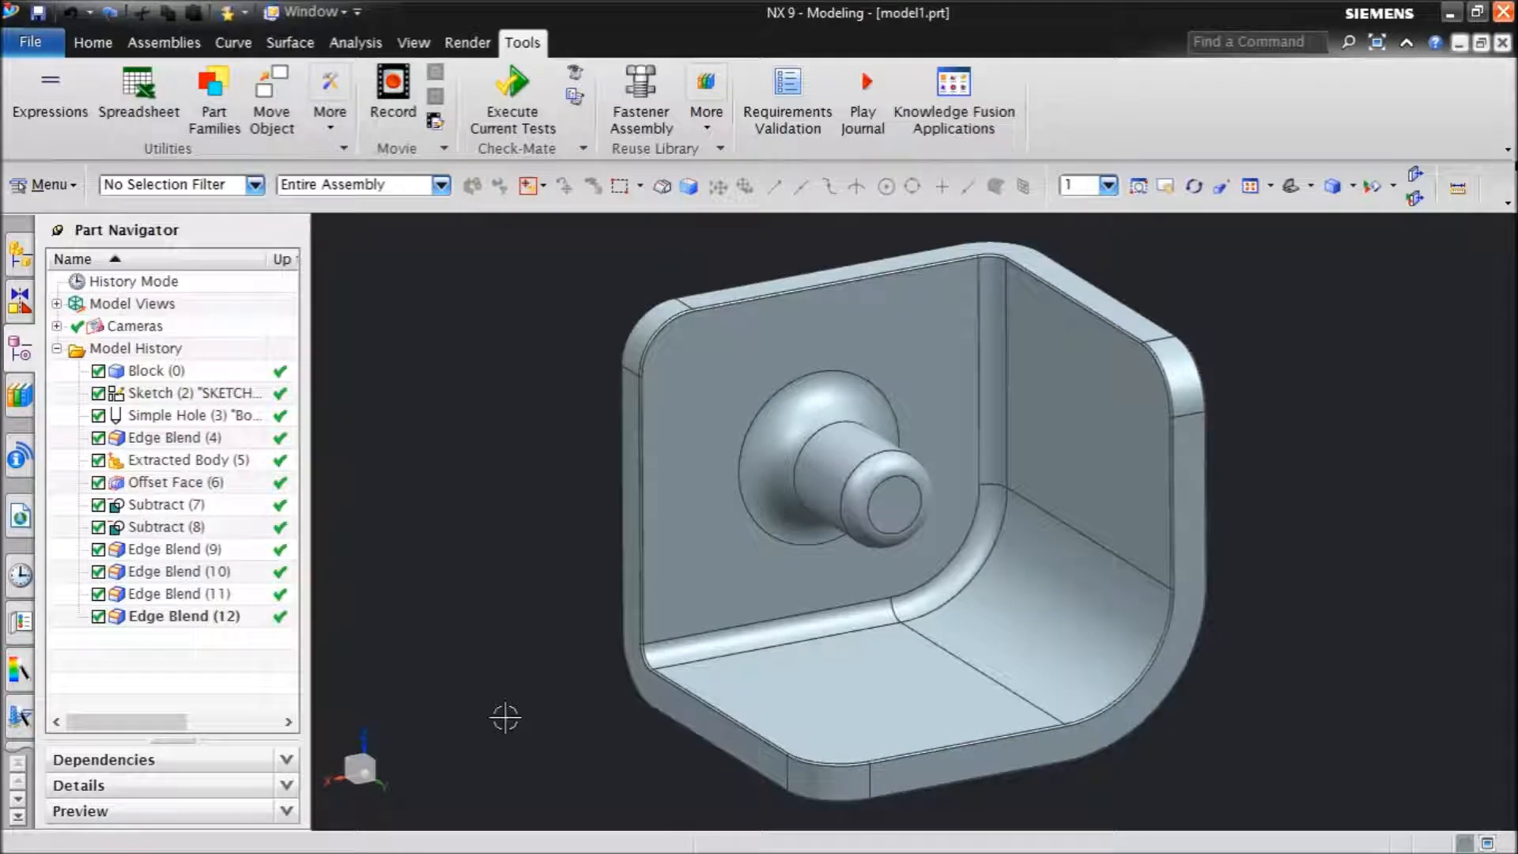
Extract the part's expressions into its modeling spreadsheet starting at cell A1, with the spreadsheet window shrunk to reveal the model.
{"action": "left_click", "coordinate": [156, 101]}
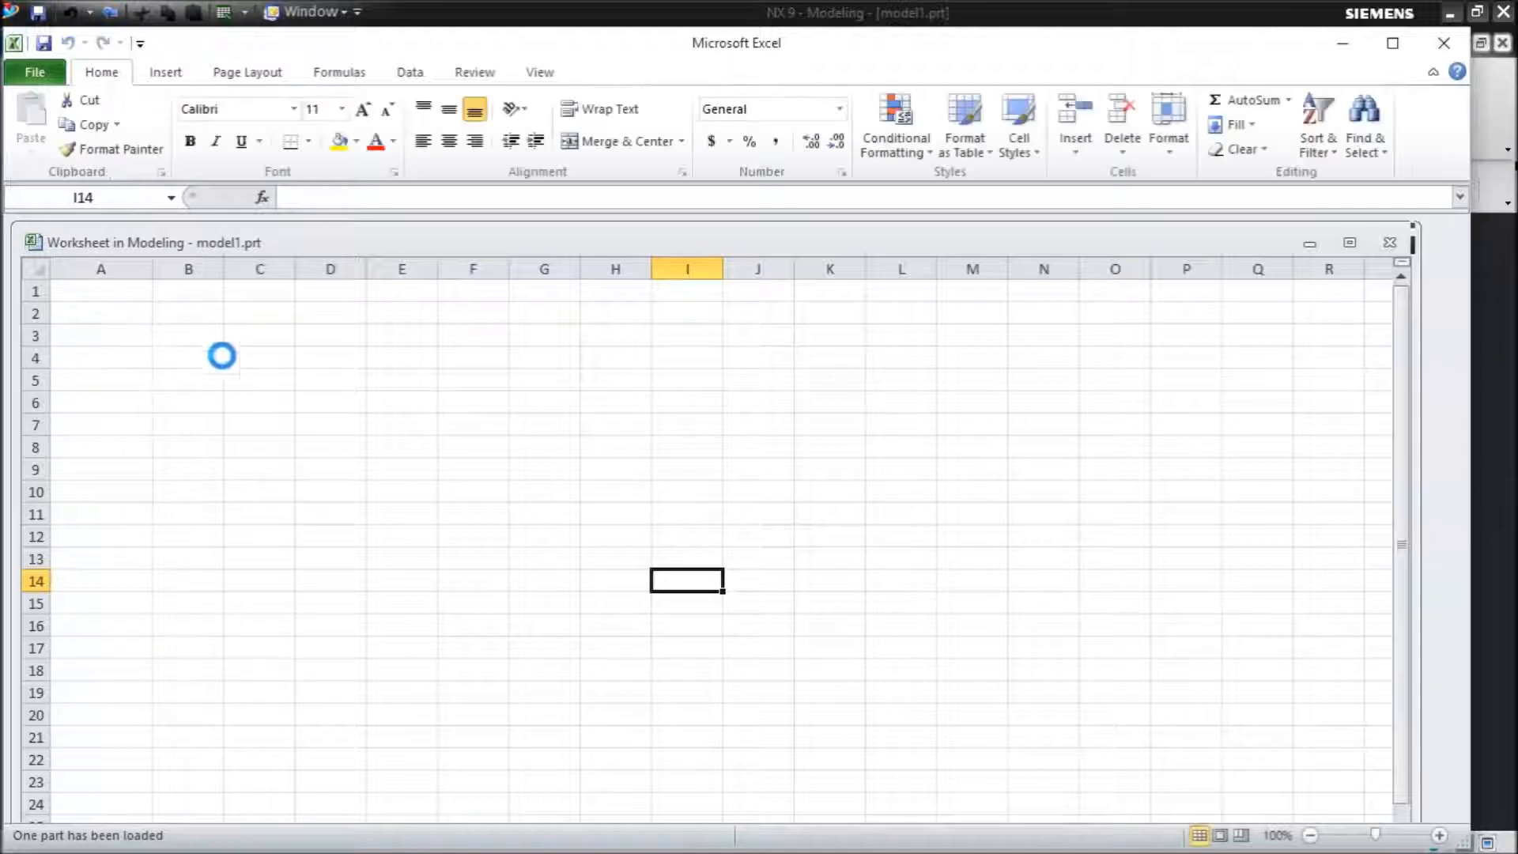
{"action": "left_click_drag", "start_coordinate": [1466, 843], "coordinate": [868, 629]}
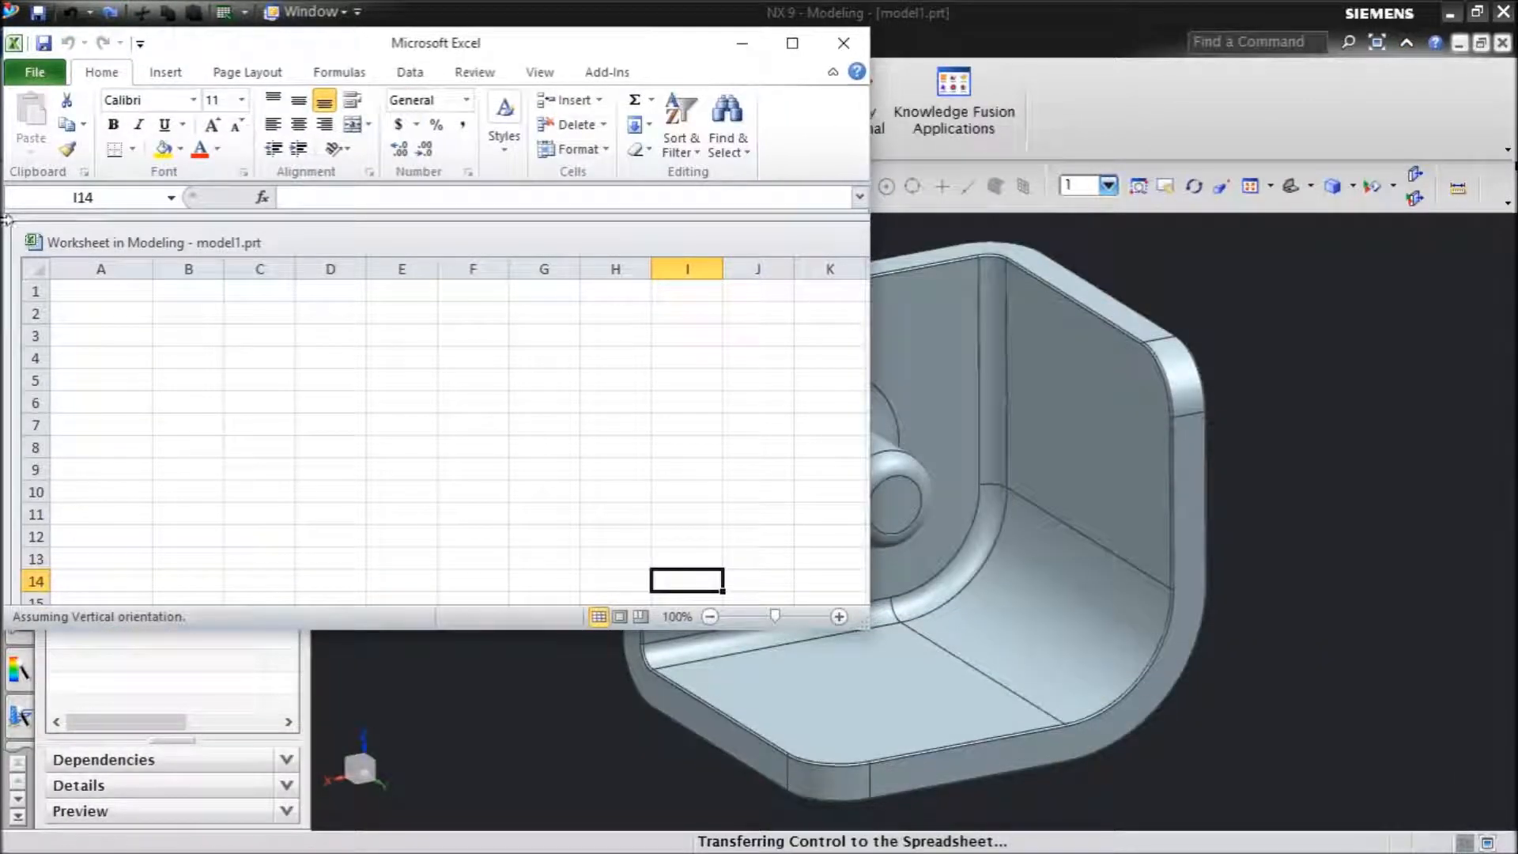
{"action": "left_click", "coordinate": [68, 294]}
{"action": "left_click_drag", "start_coordinate": [860, 637], "coordinate": [719, 618]}
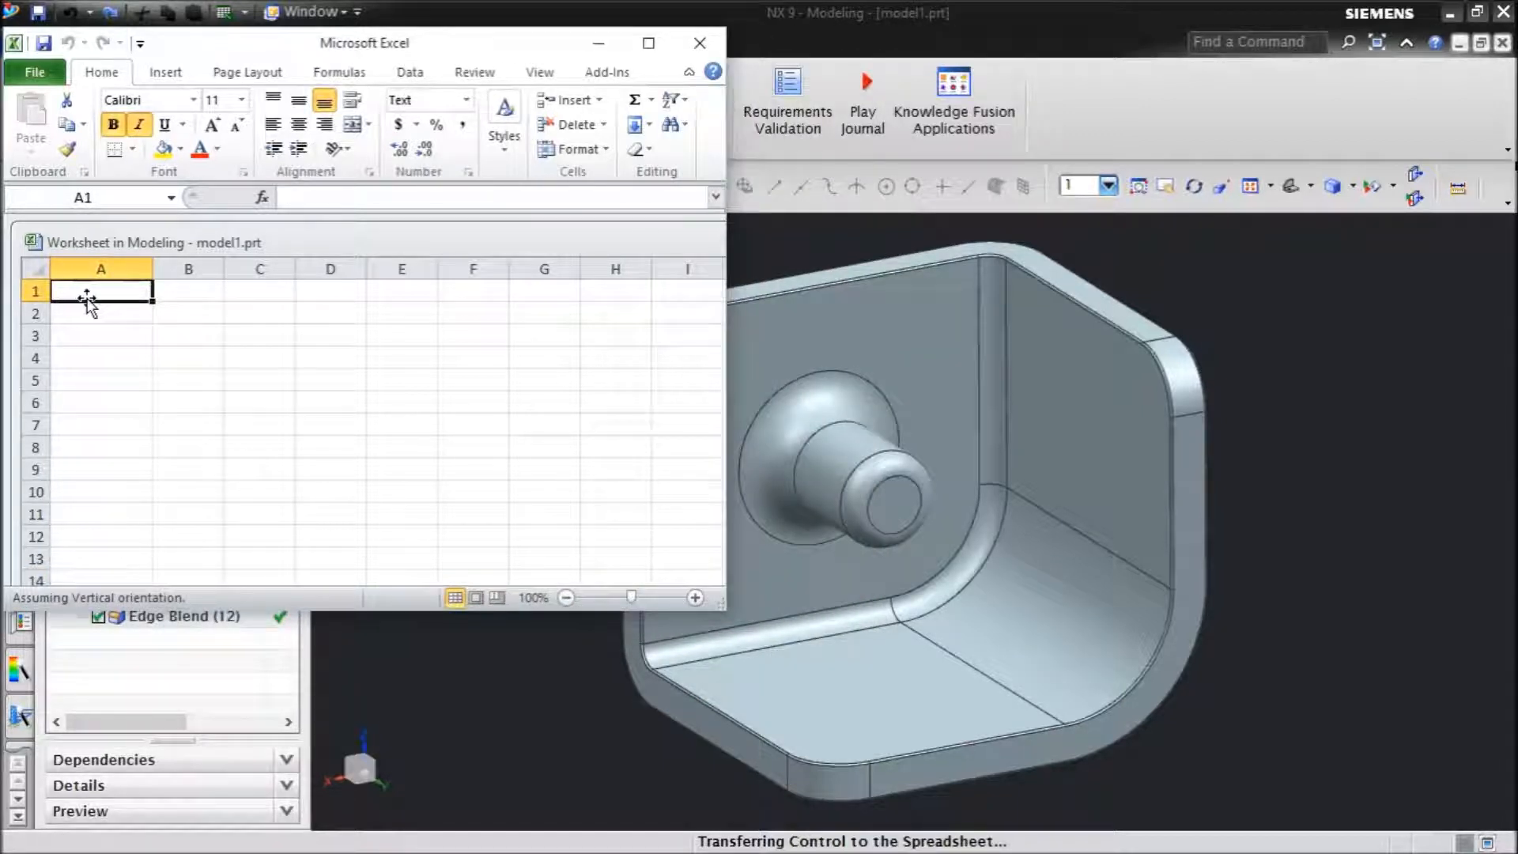
{"action": "left_click", "coordinate": [607, 72]}
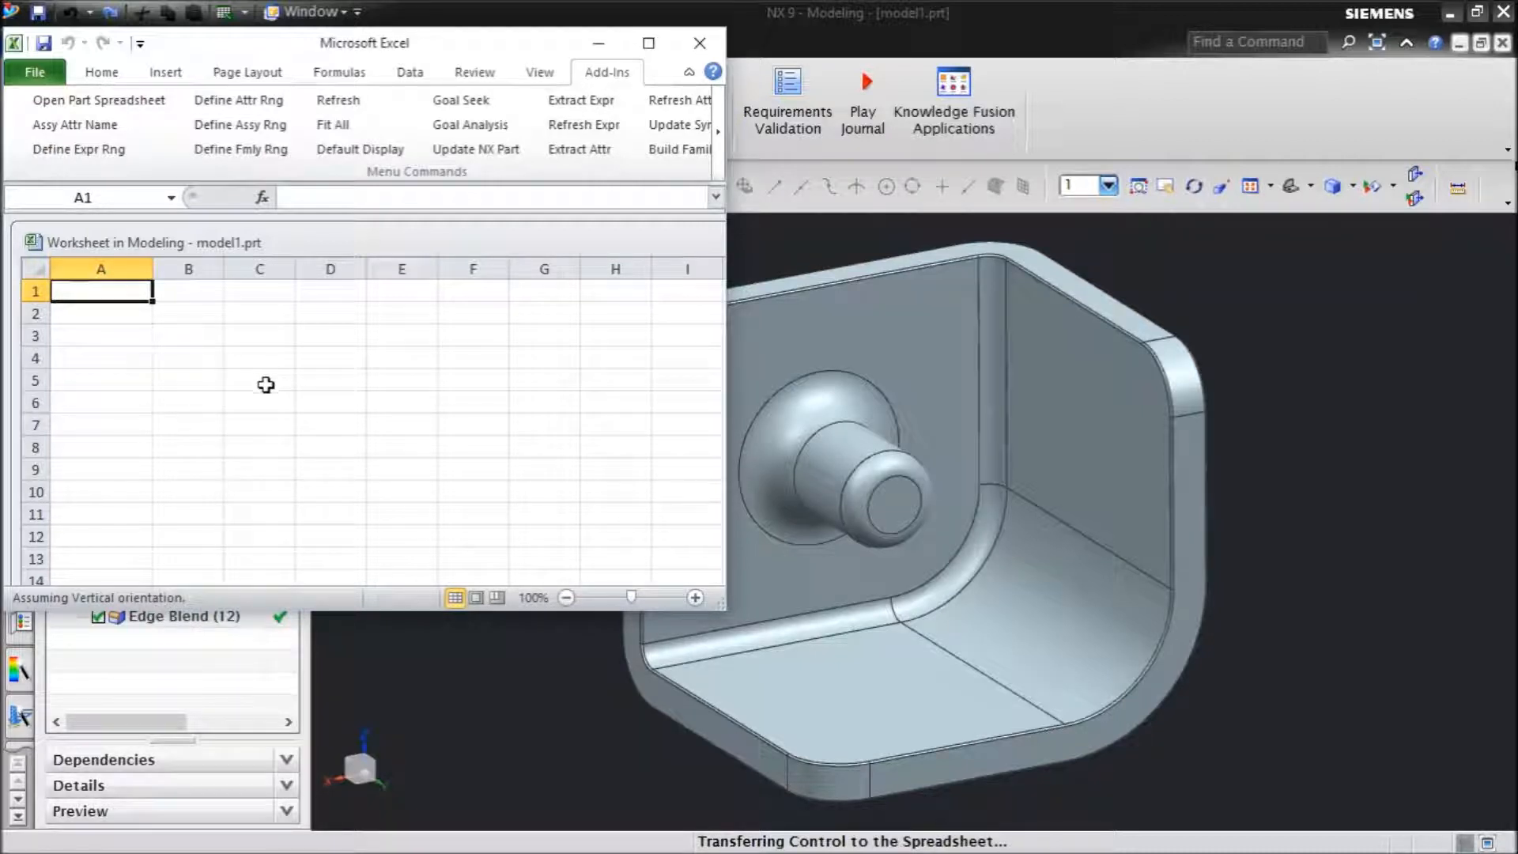
{"action": "left_click", "coordinate": [605, 110]}
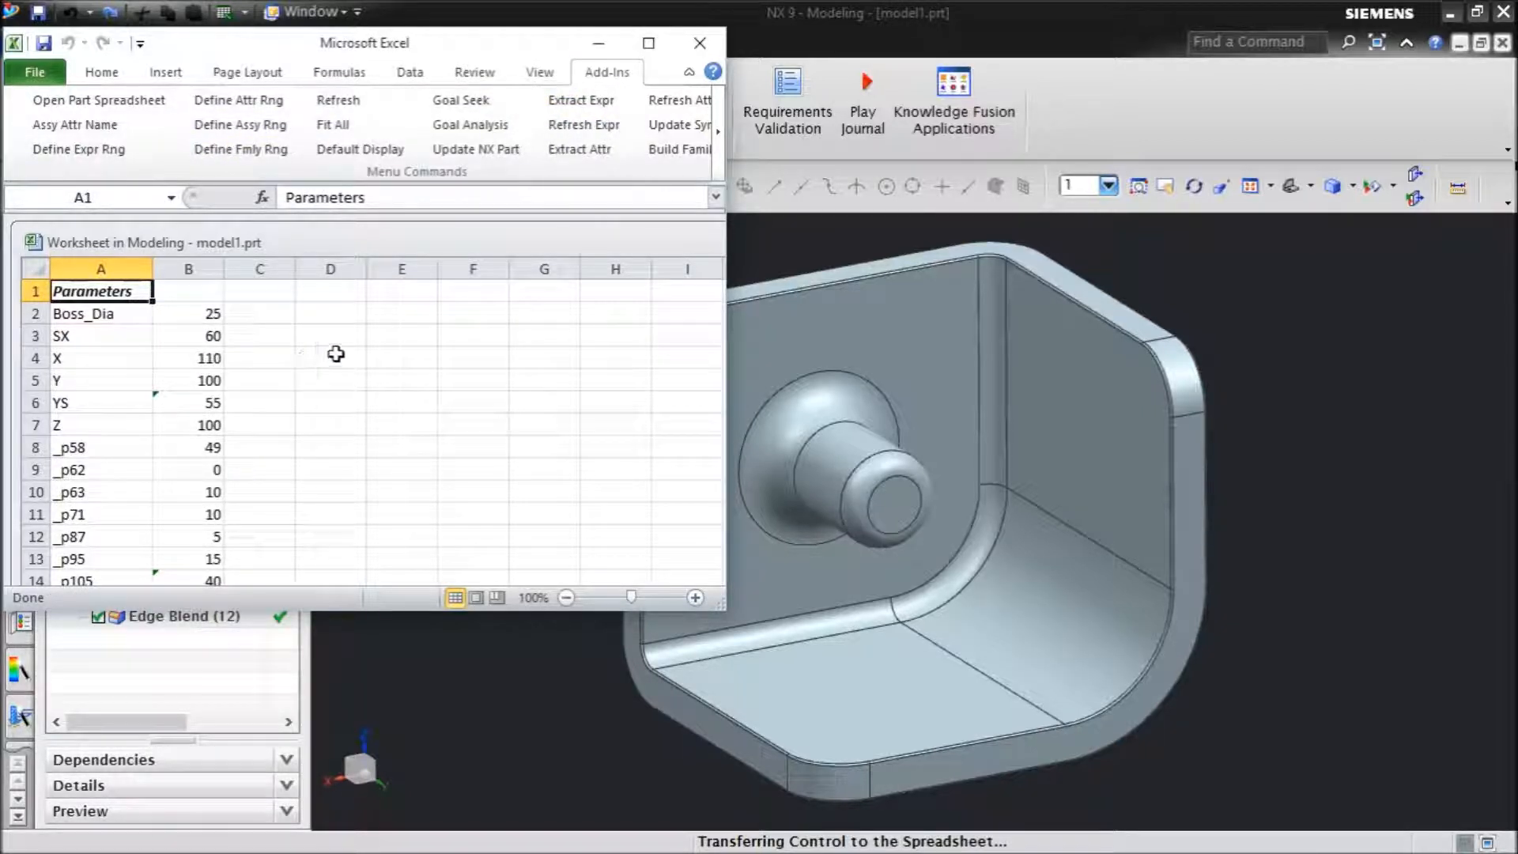
Set Boss_Dia to 30 in the spreadsheet and update the NX part with the new value.
{"action": "left_click", "coordinate": [213, 316]}
{"action": "double_click", "coordinate": [211, 315]}
{"action": "double_click", "coordinate": [210, 314]}
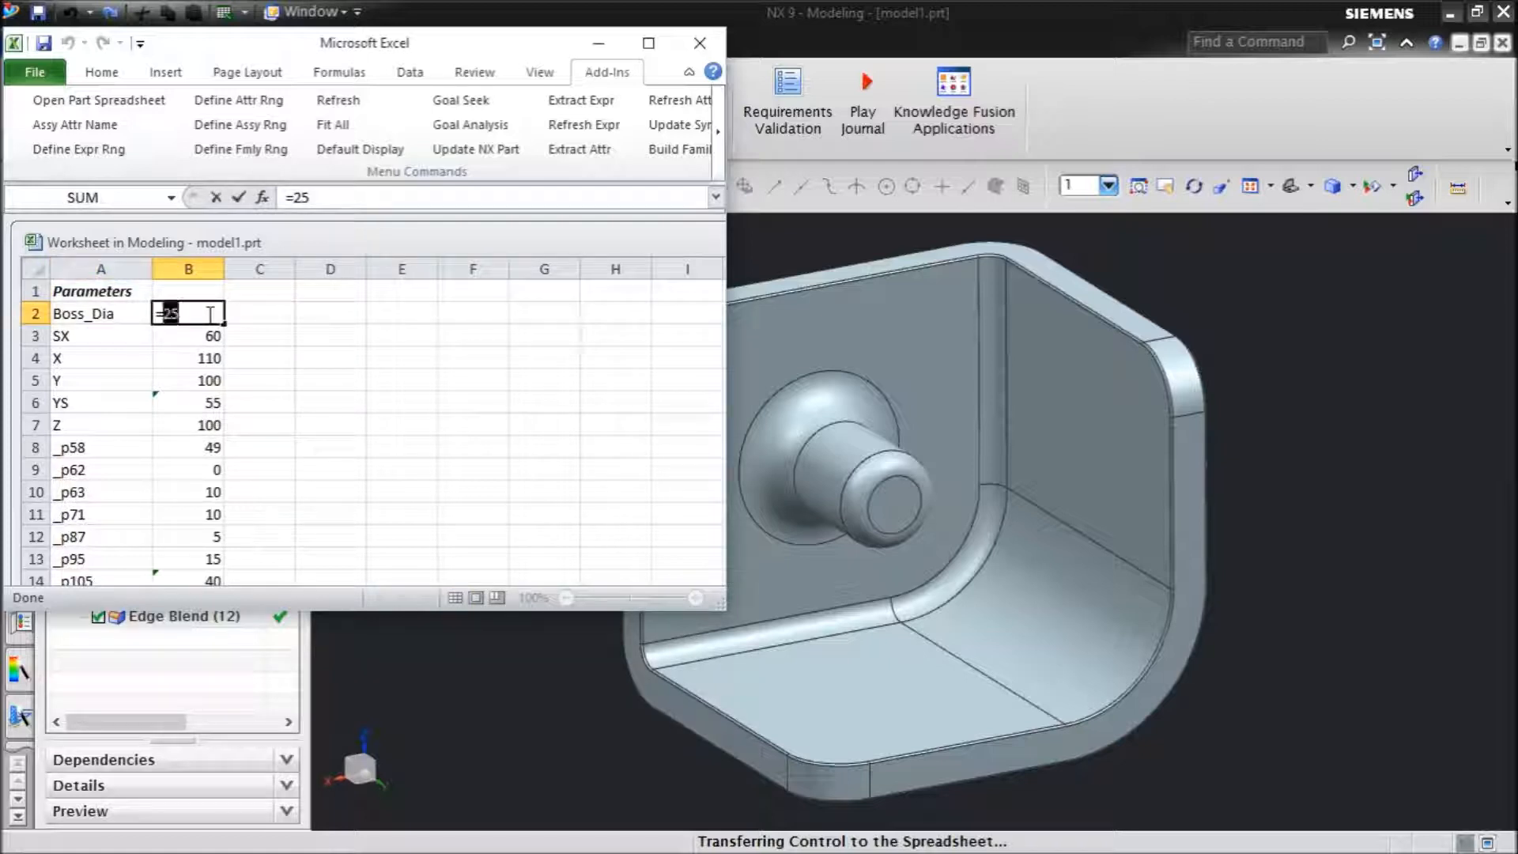
{"action": "type", "text": "30"}
{"action": "key", "text": "Return"}
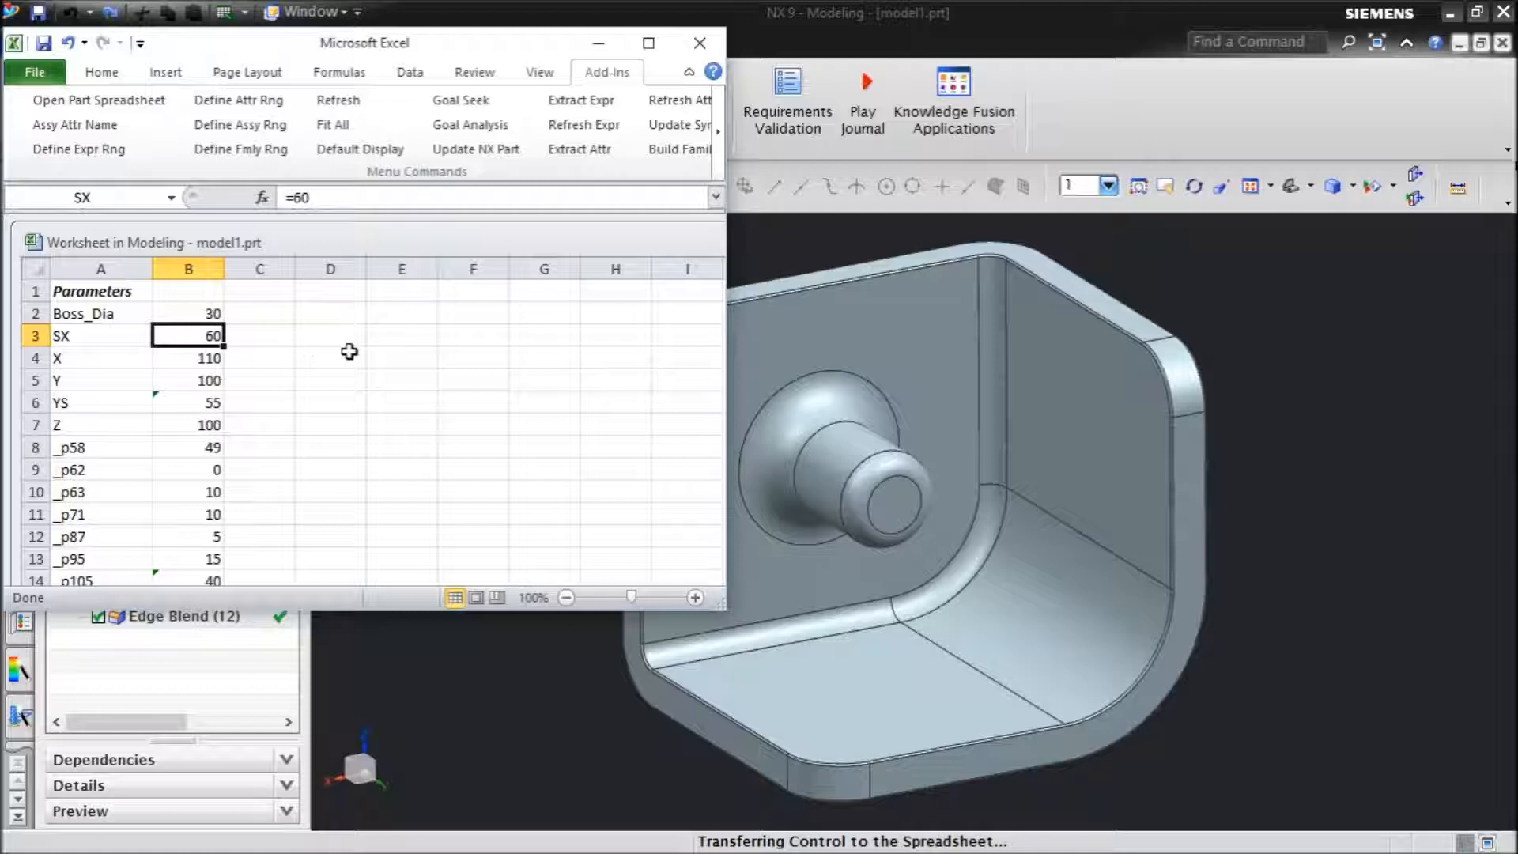
{"action": "left_click", "coordinate": [490, 149]}
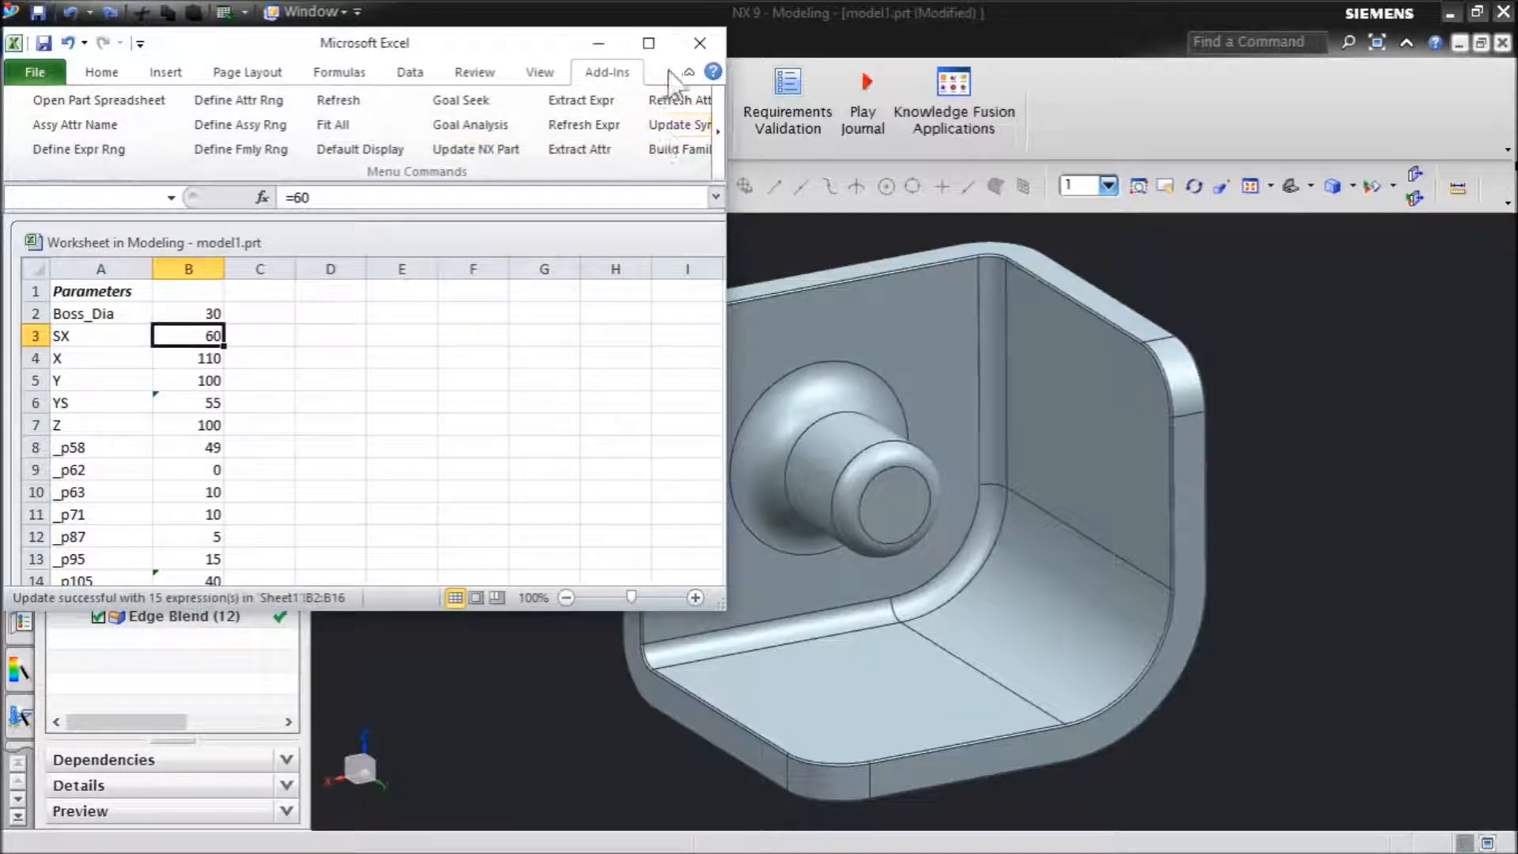
Close the modeling spreadsheet, discarding its data.
{"action": "left_click", "coordinate": [699, 38]}
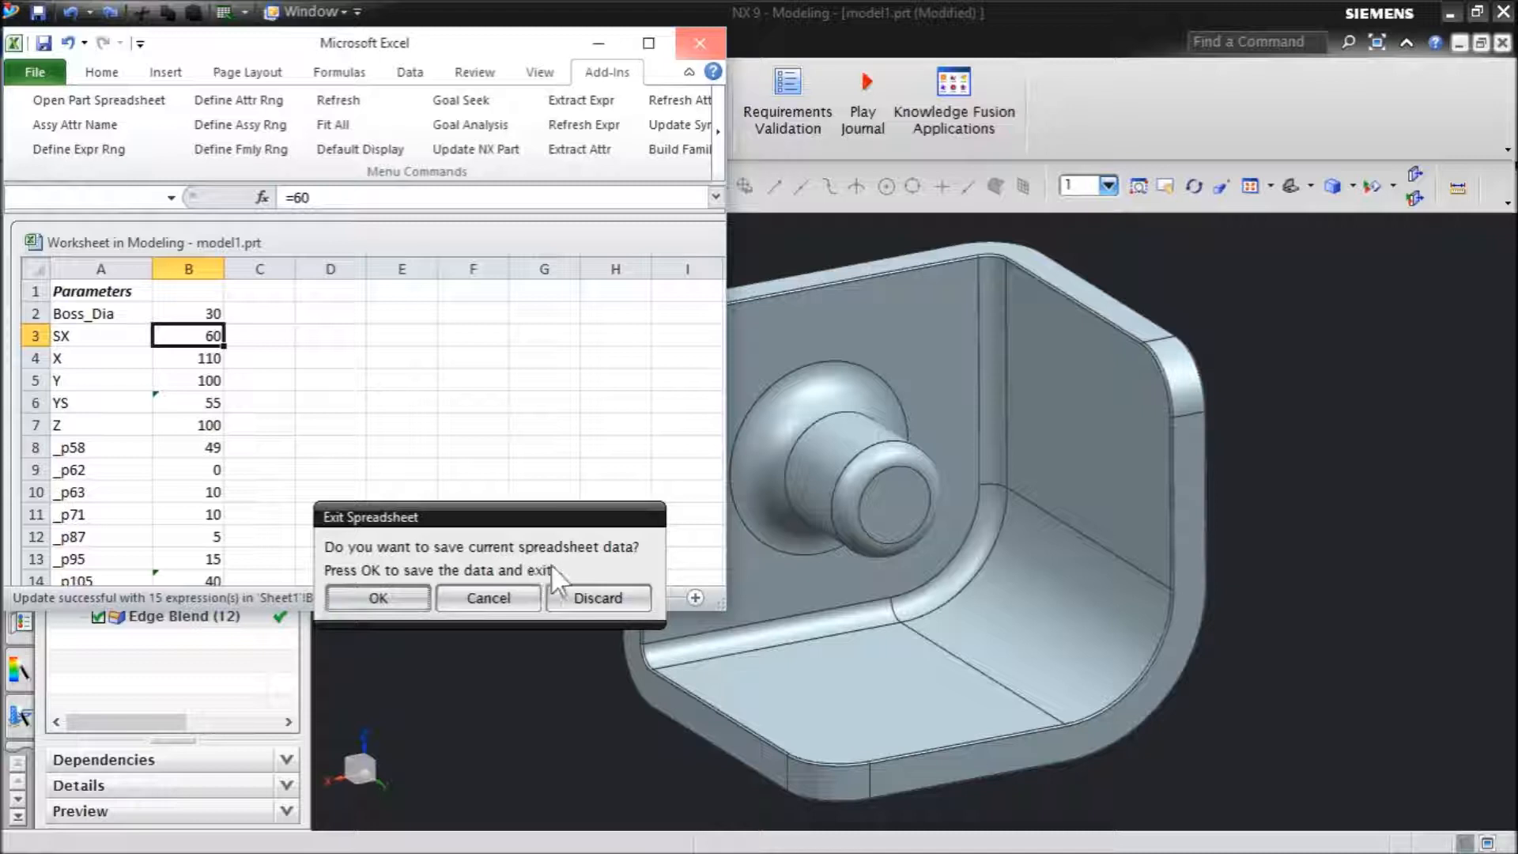
{"action": "left_click", "coordinate": [581, 596]}
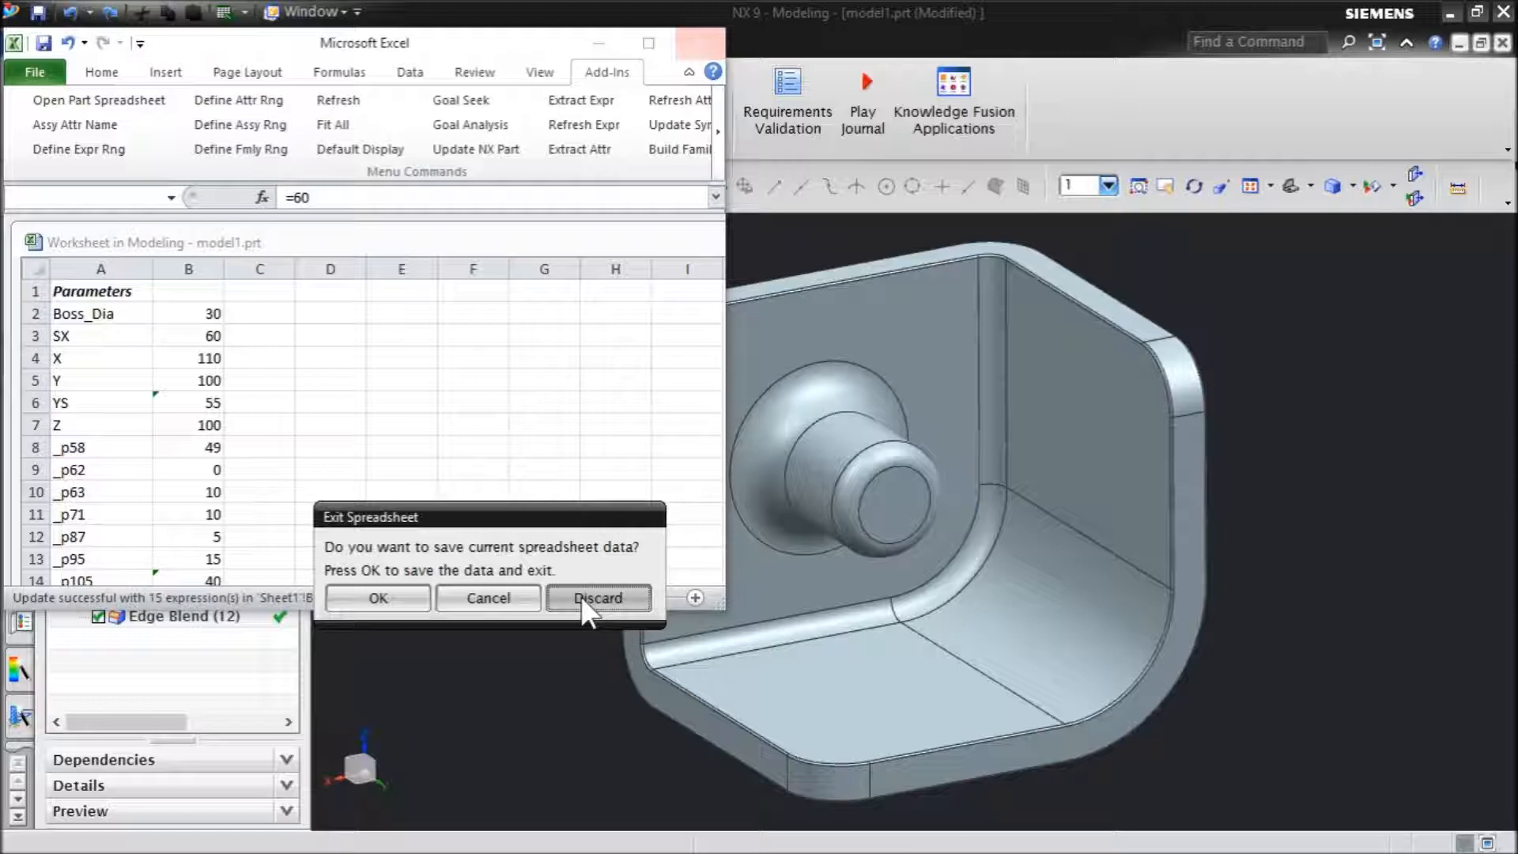
{"action": "left_click", "coordinate": [598, 598]}
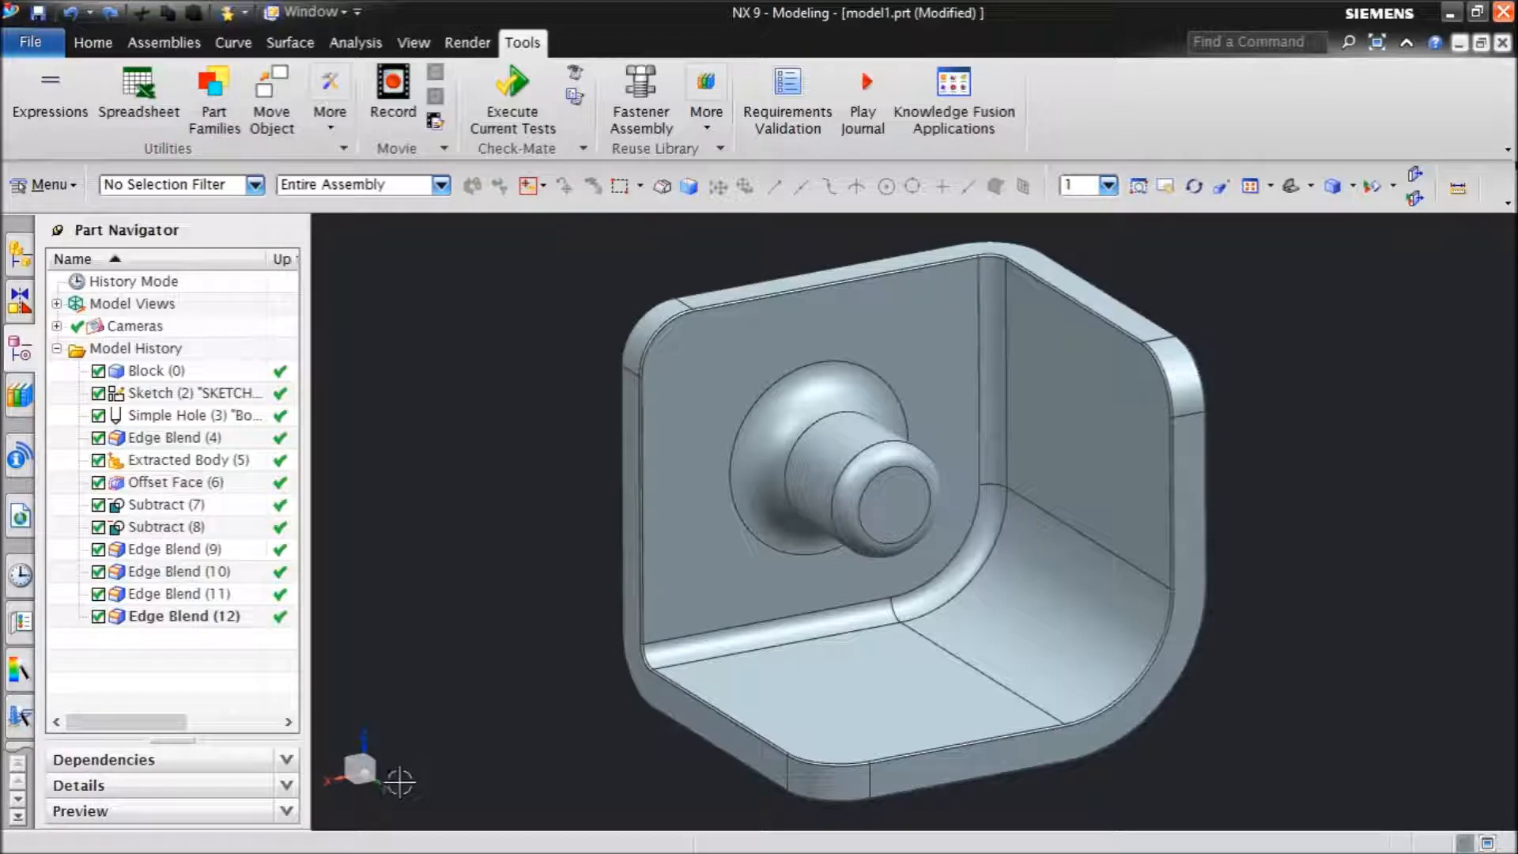
Set the diameter expression of Simple Hole (3) to 25 directly in its feature details, and undo the change.
{"action": "left_click", "coordinate": [286, 786]}
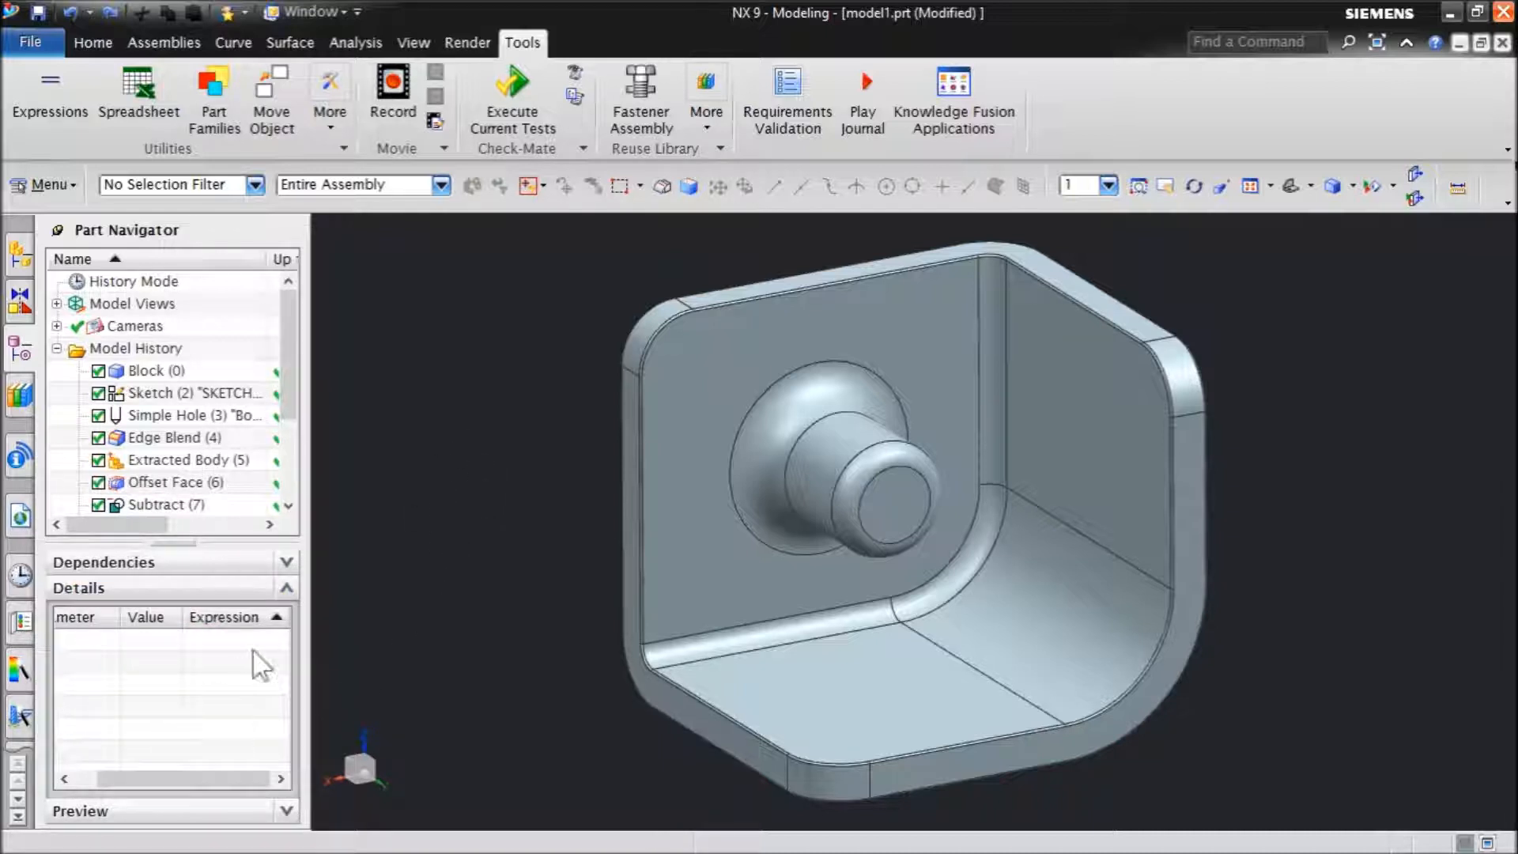
{"action": "left_click", "coordinate": [215, 418]}
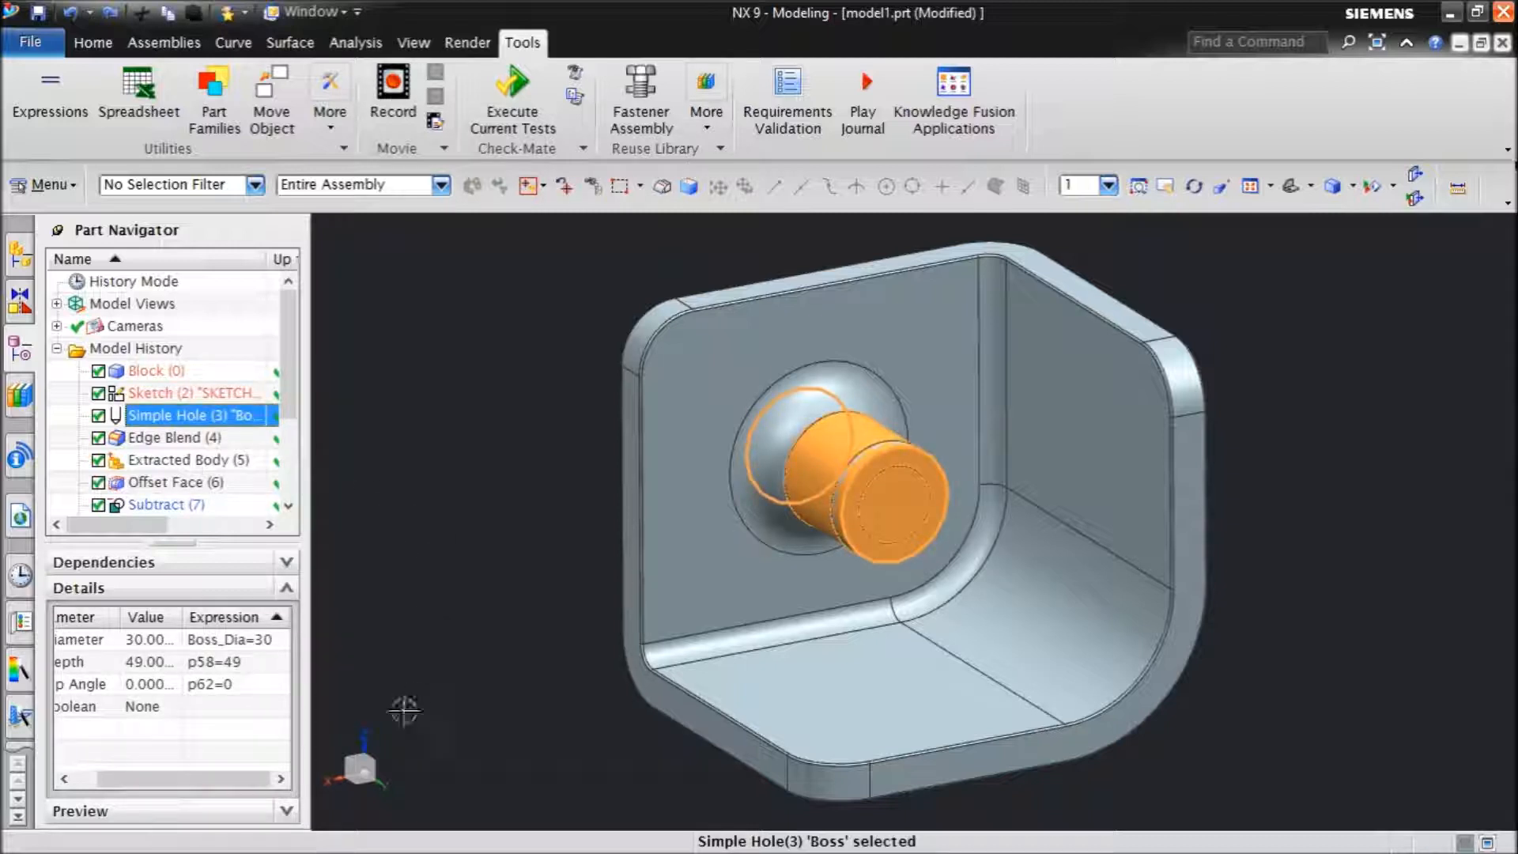
{"action": "left_click_drag", "start_coordinate": [136, 779], "coordinate": [114, 782]}
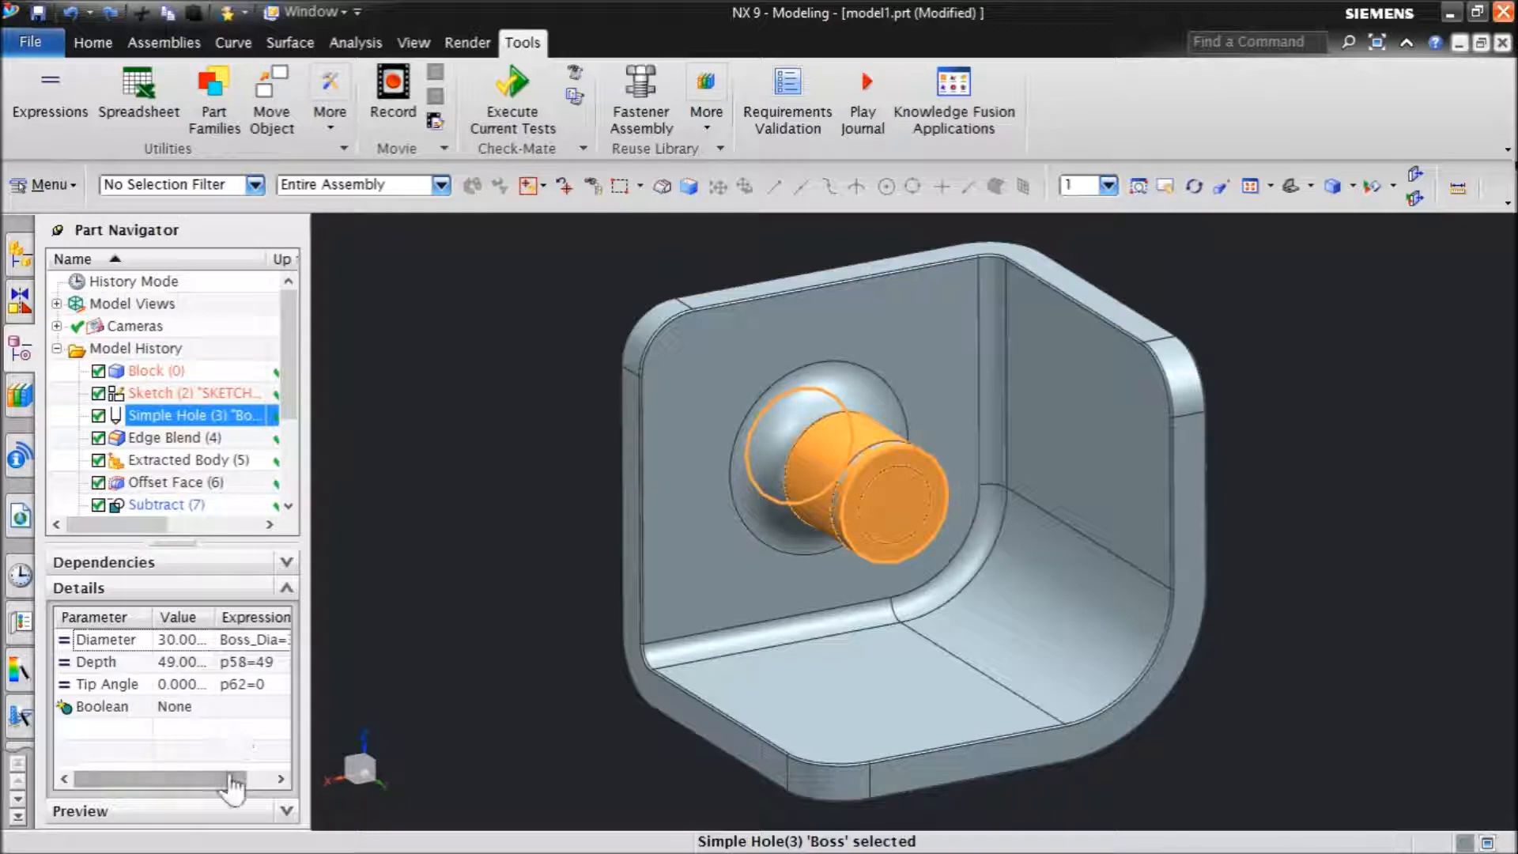
{"action": "left_click_drag", "start_coordinate": [236, 787], "coordinate": [261, 782]}
{"action": "left_click", "coordinate": [265, 642]}
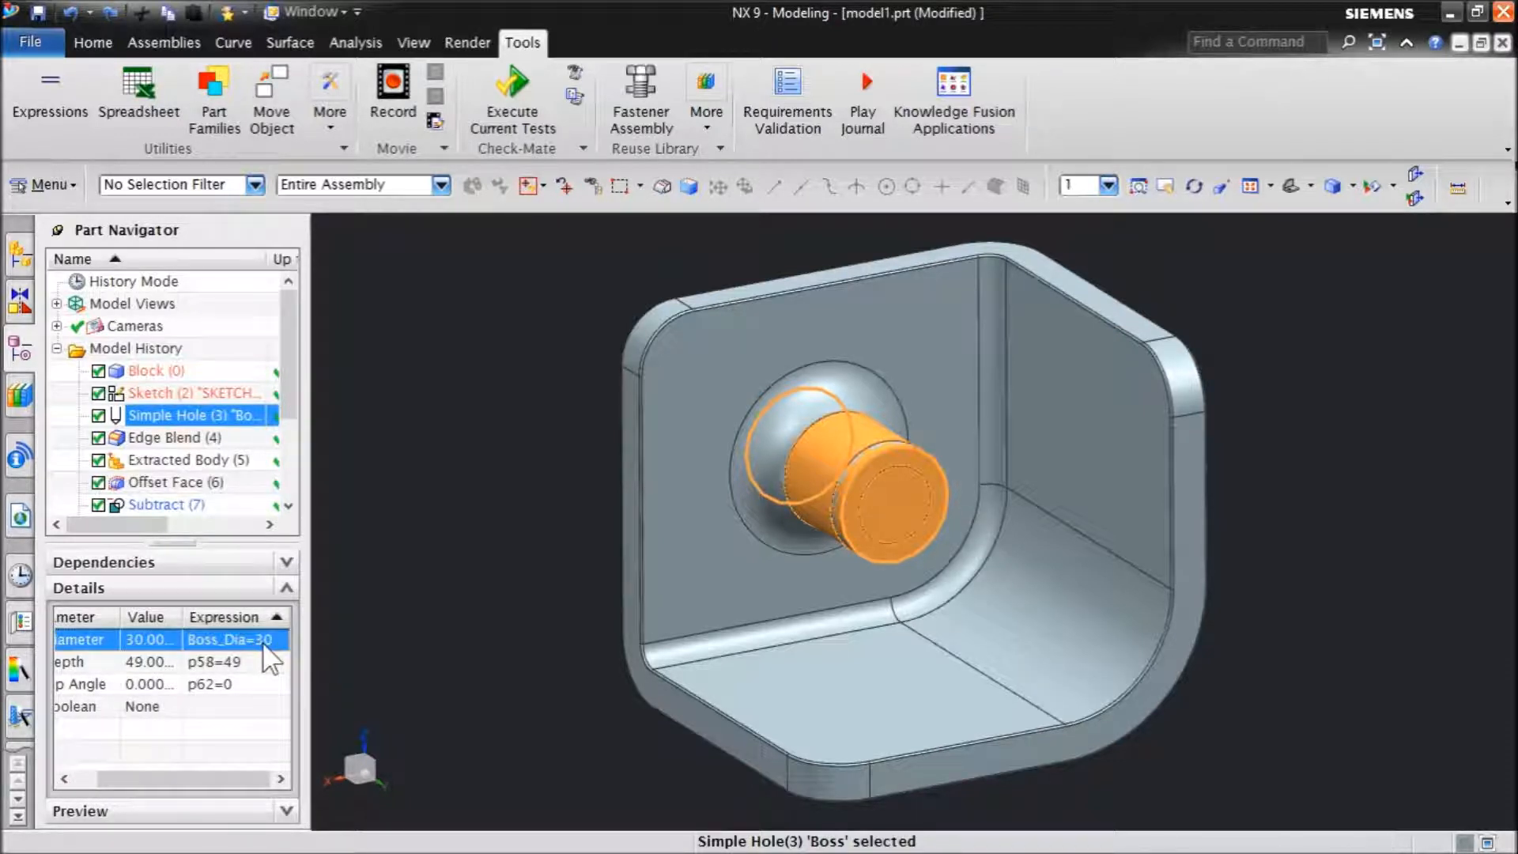
{"action": "left_click", "coordinate": [264, 644]}
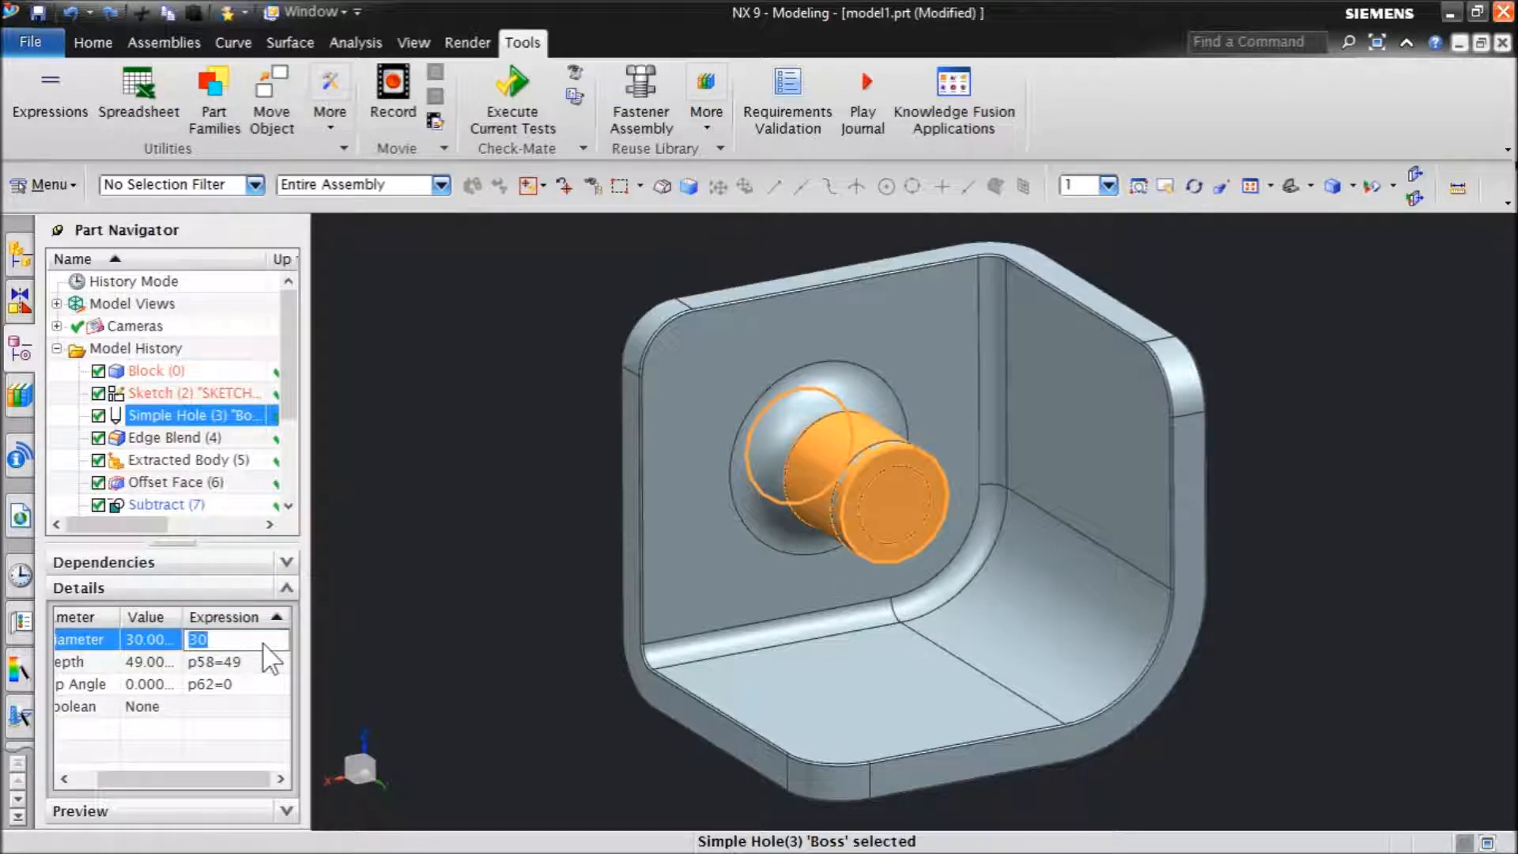
{"action": "type", "text": "25"}
{"action": "key", "text": "Return"}
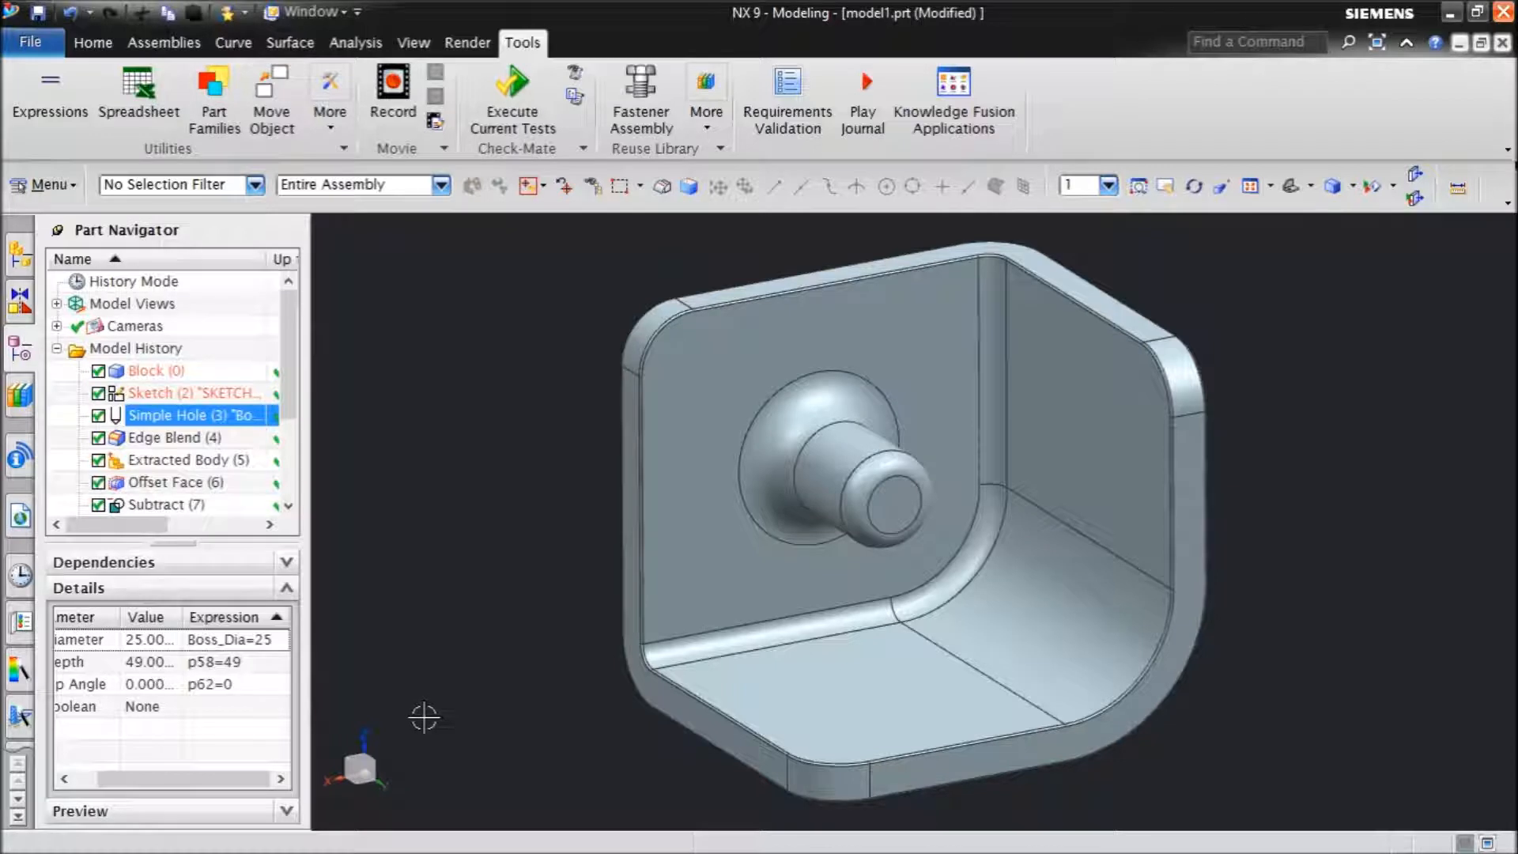
{"action": "key", "text": "ctrl+z"}
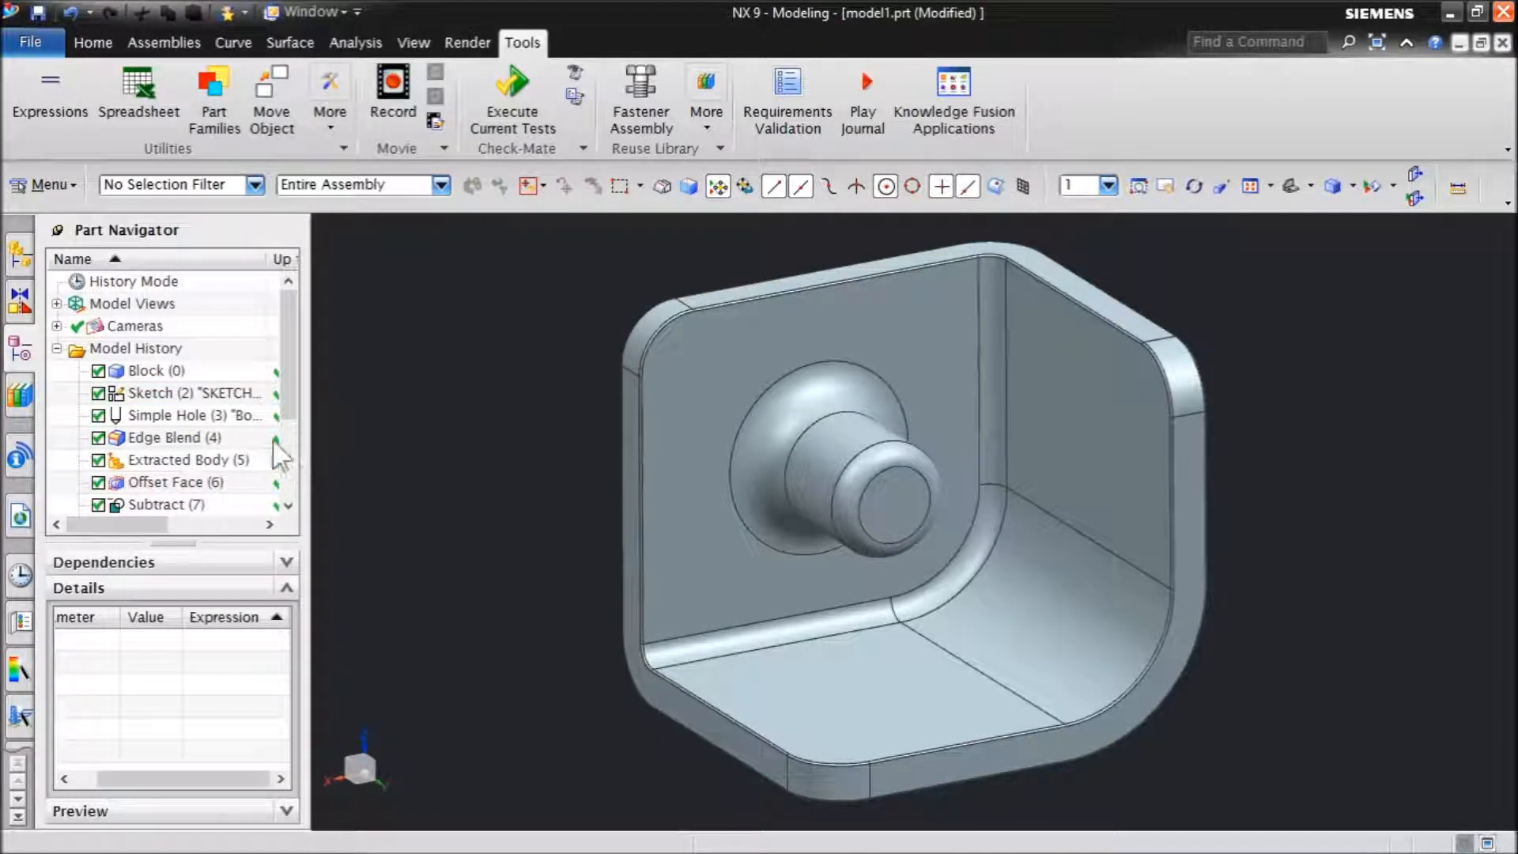
Show the dimensions of the Simple Hole (3) boss feature on the model.
{"action": "right_click", "coordinate": [197, 417]}
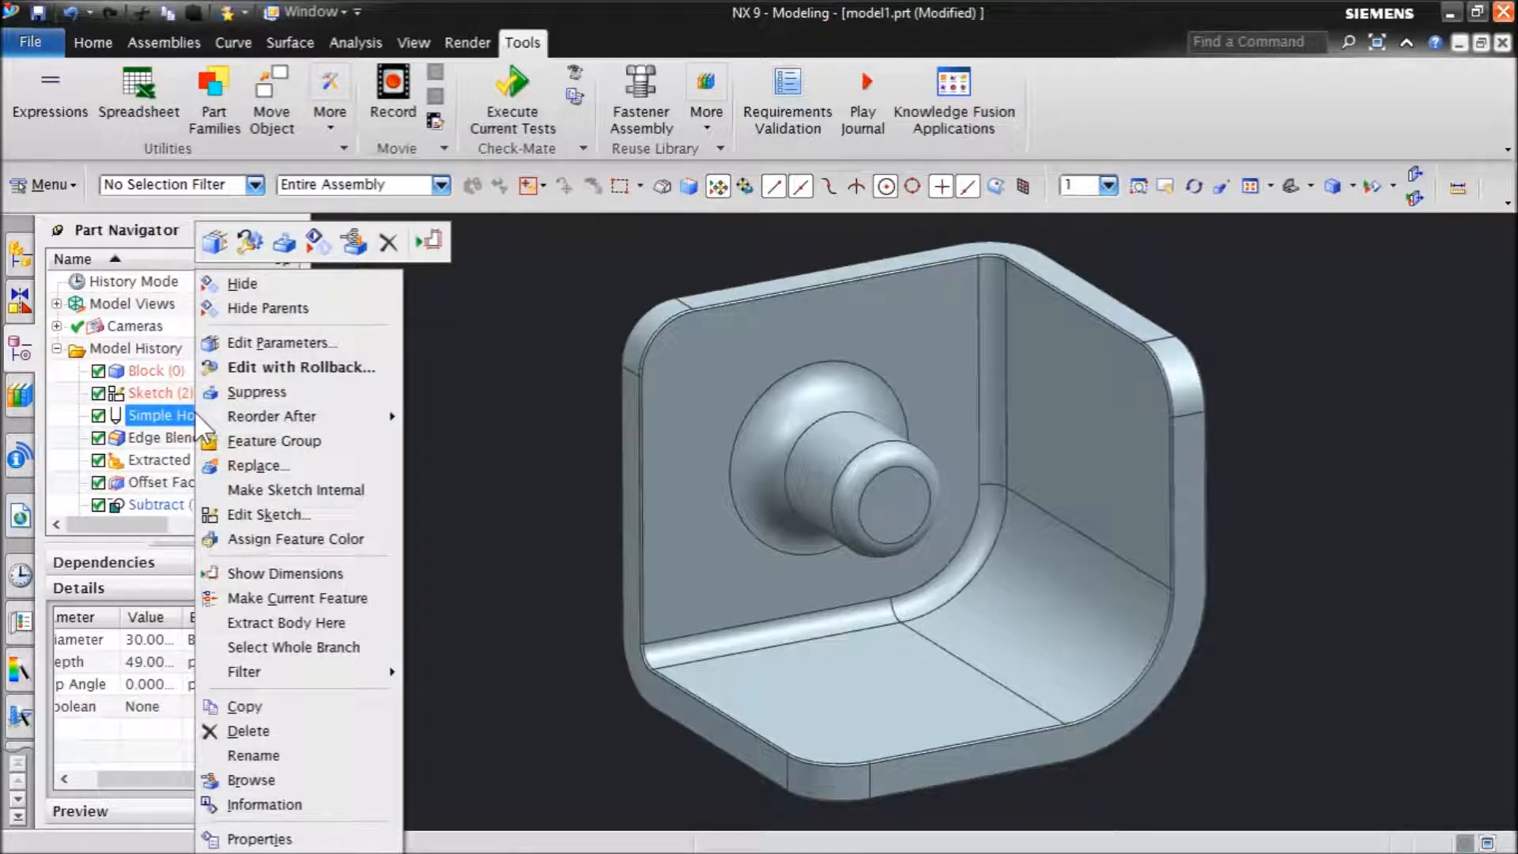
{"action": "left_click", "coordinate": [285, 574]}
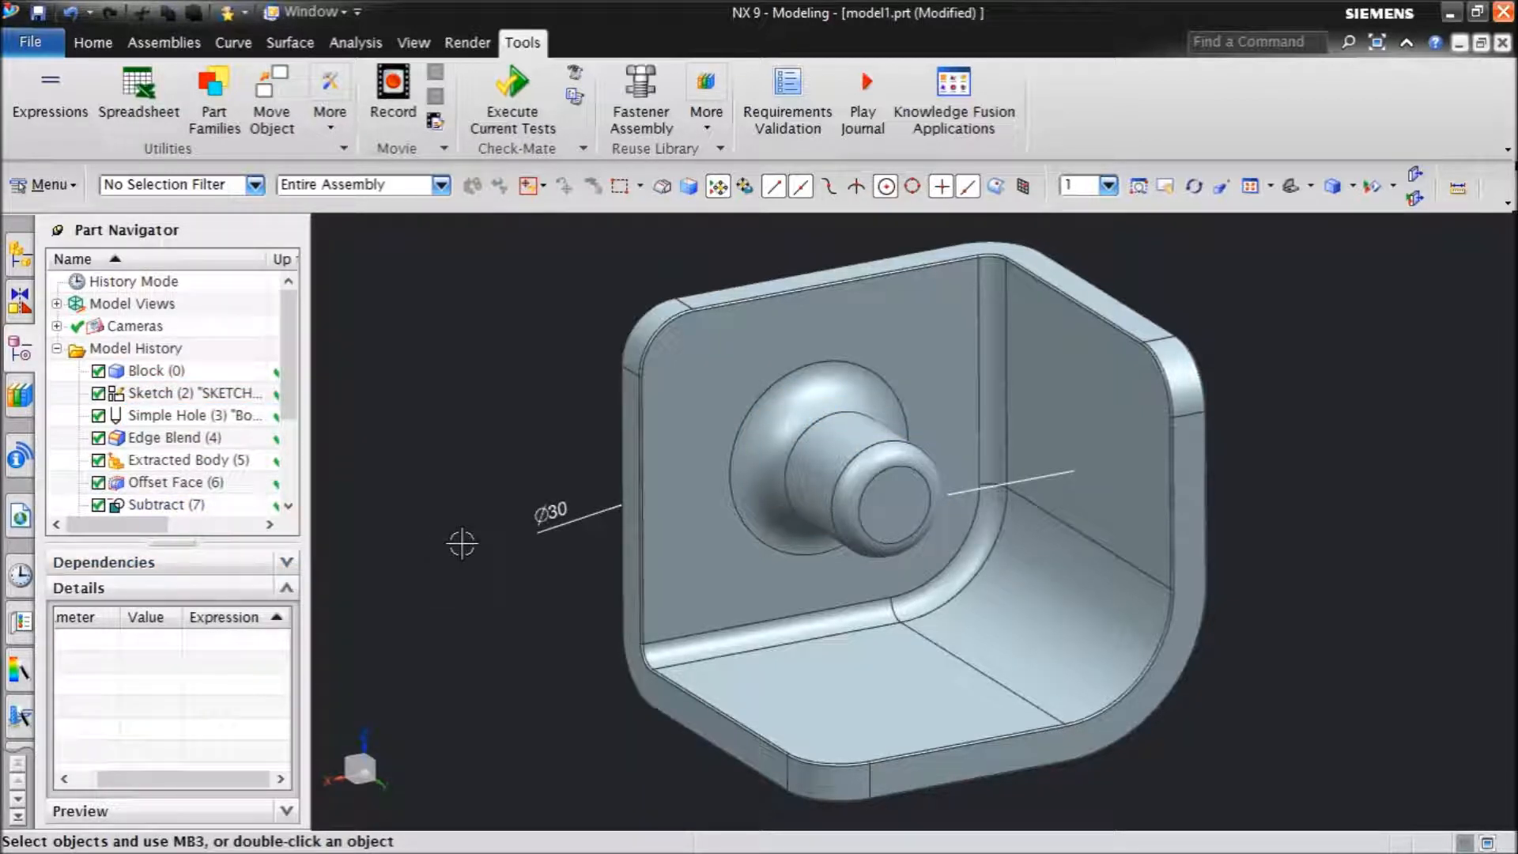
{"action": "middle_click_drag", "start_coordinate": [467, 547], "coordinate": [519, 538]}
{"action": "left_click_drag", "start_coordinate": [579, 535], "coordinate": [639, 571]}
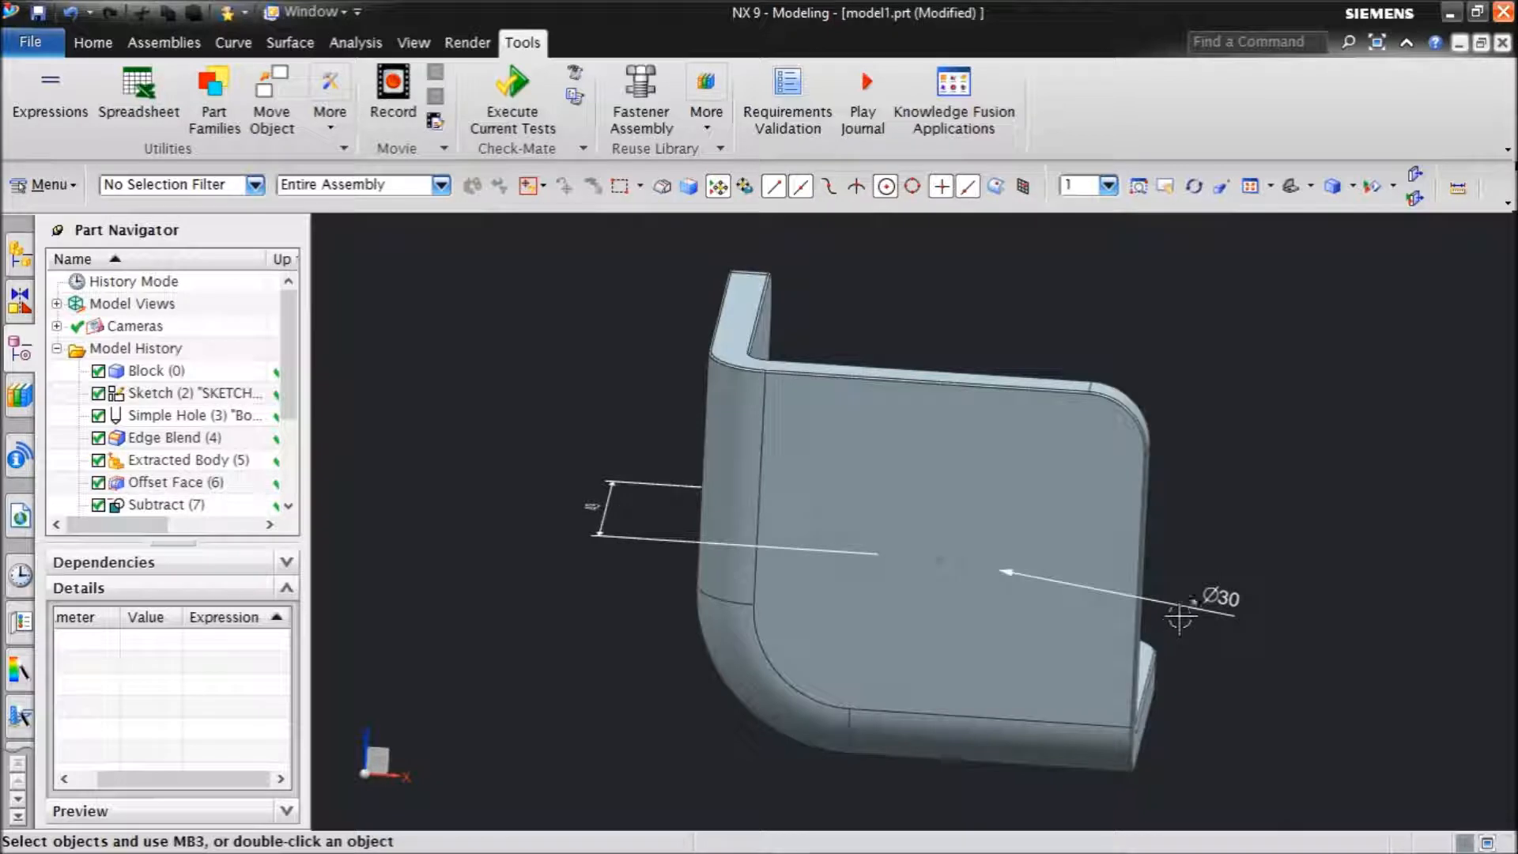
Set the boss's displayed diameter dimension to 25 mm and refresh the view to clear the temporary dimensions.
{"action": "double_click", "coordinate": [1216, 599]}
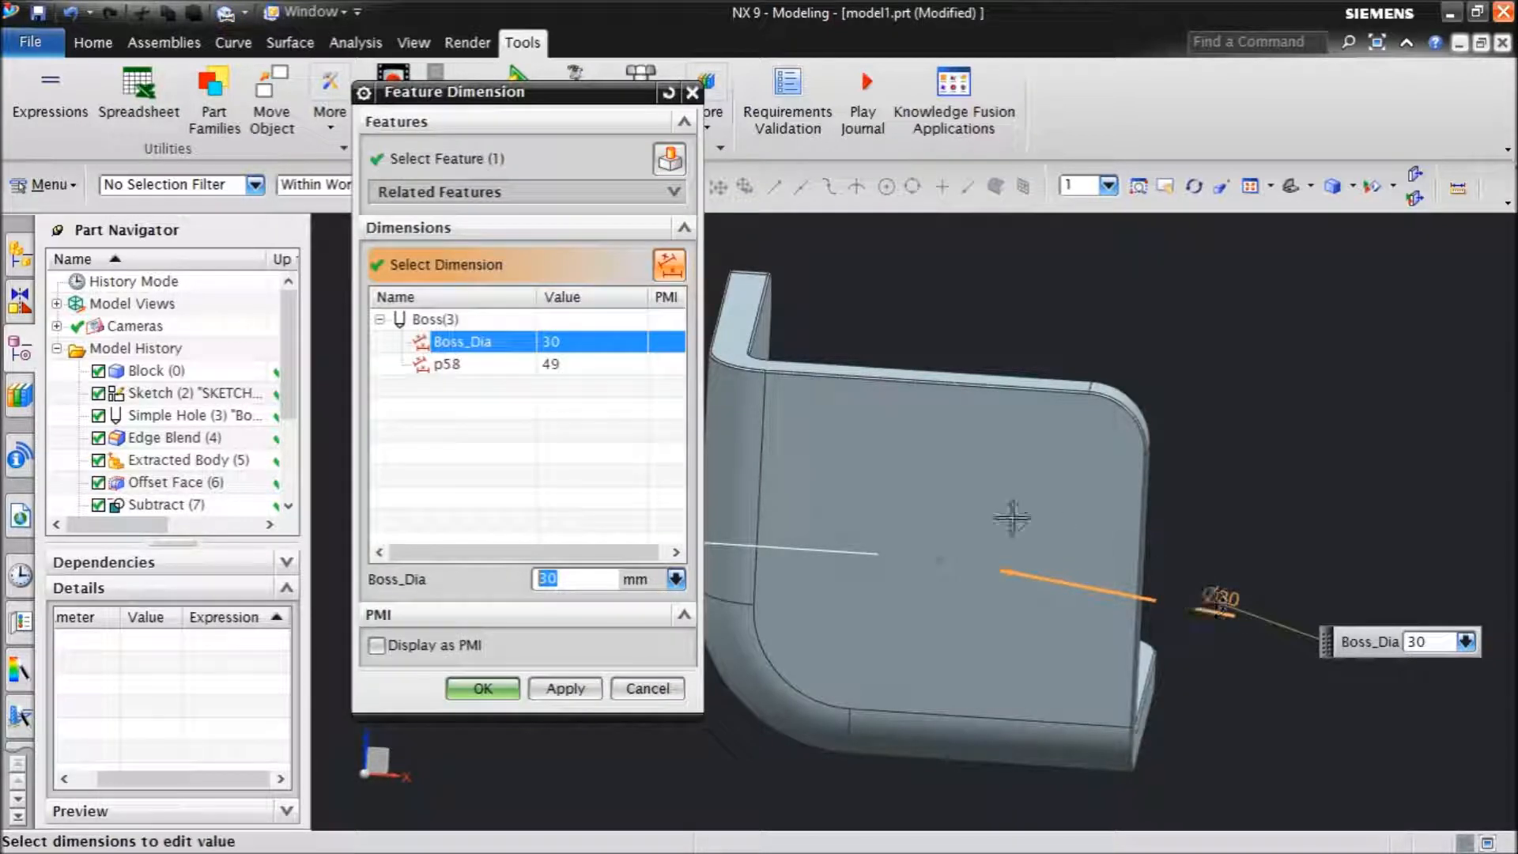
{"action": "left_click", "coordinate": [568, 578]}
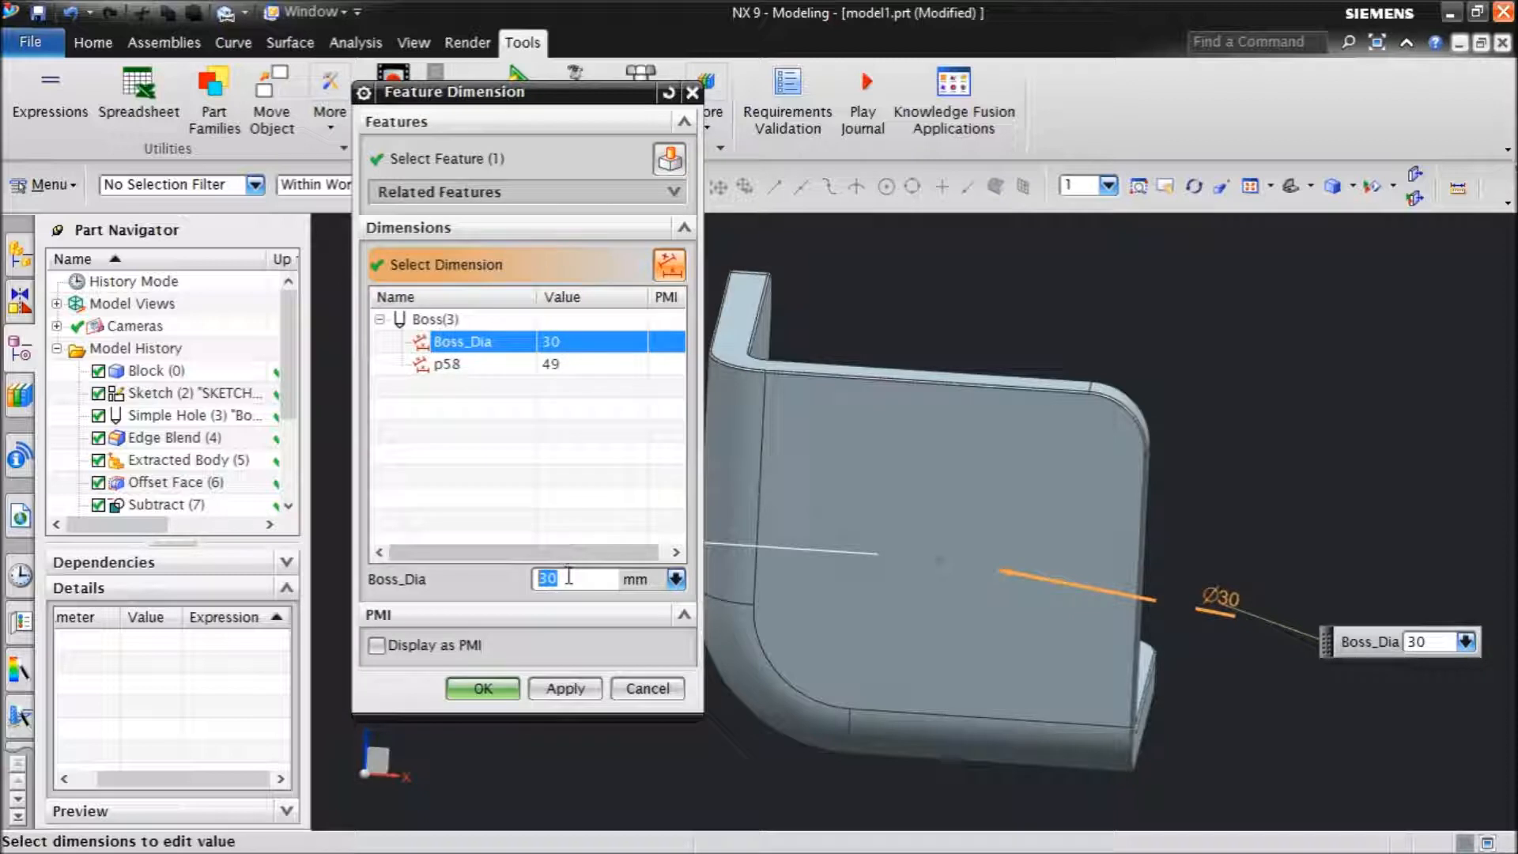
{"action": "type", "text": "25"}
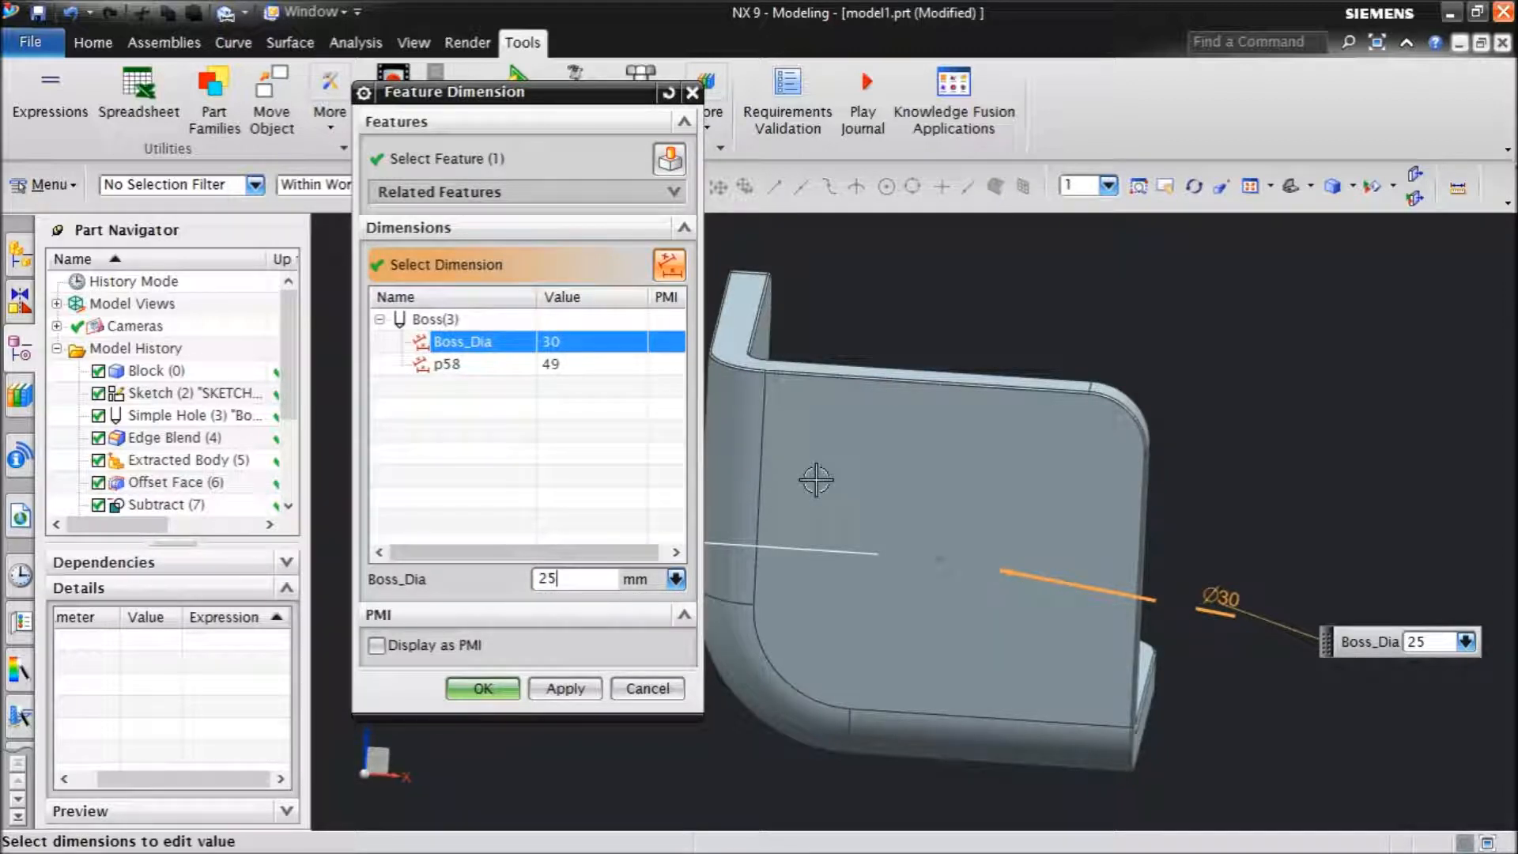
{"action": "middle_click_drag", "start_coordinate": [1070, 476], "coordinate": [814, 451]}
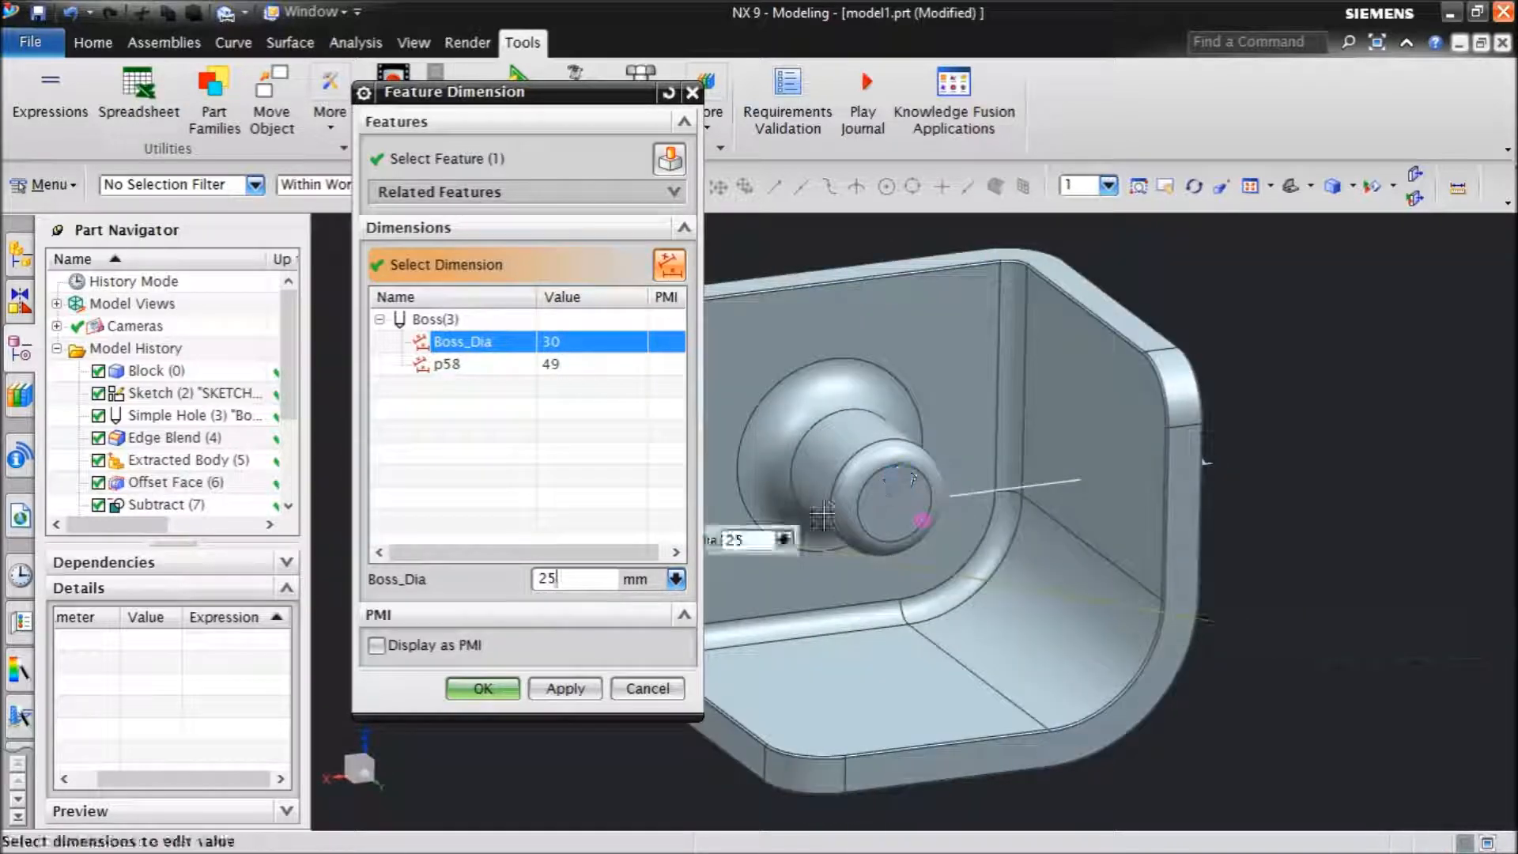
{"action": "key", "text": "Return"}
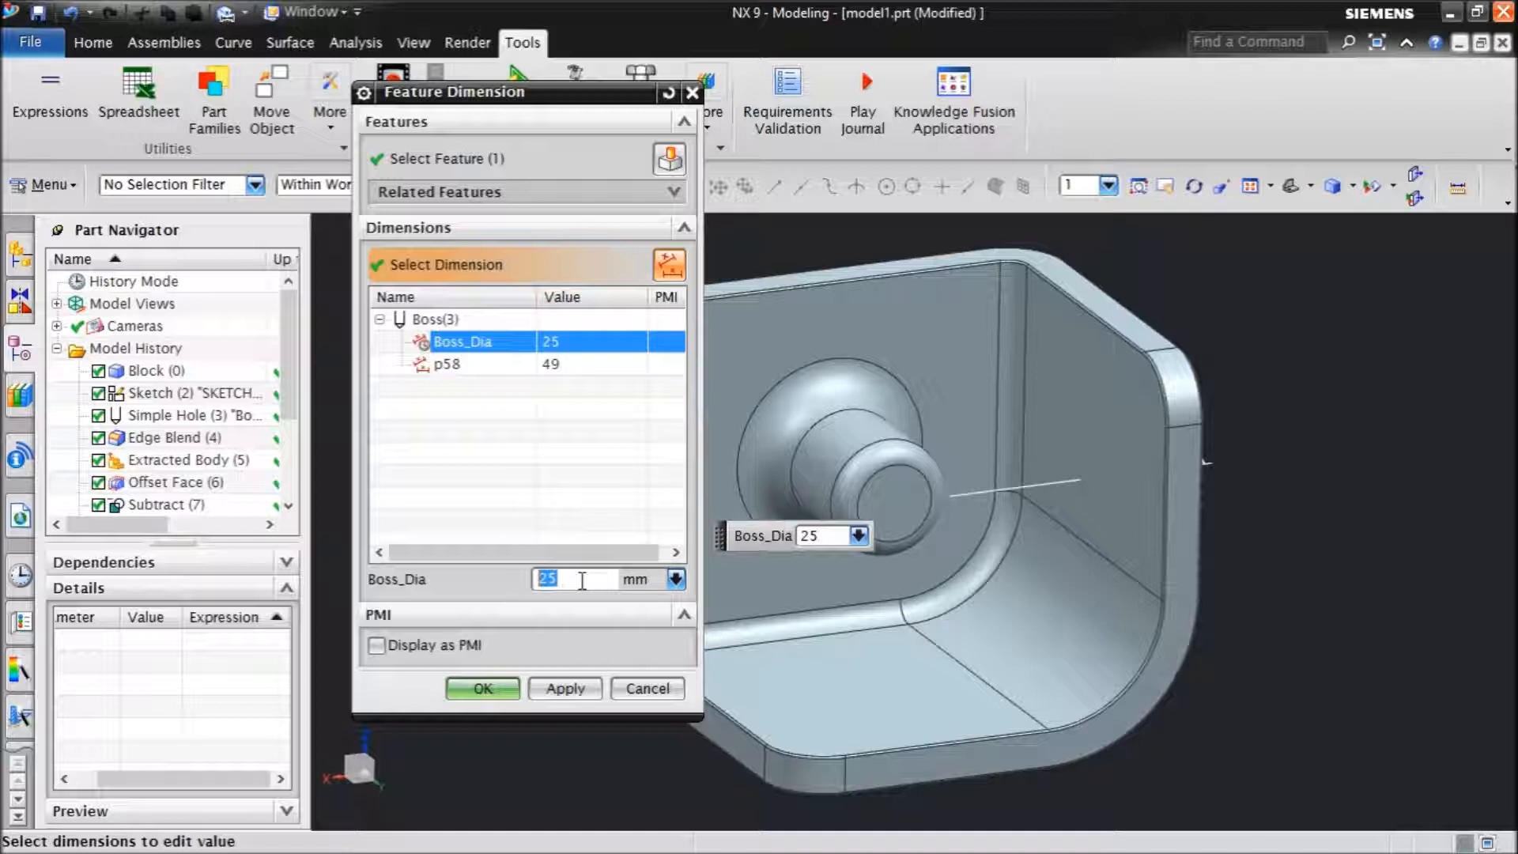
{"action": "left_click", "coordinate": [500, 689]}
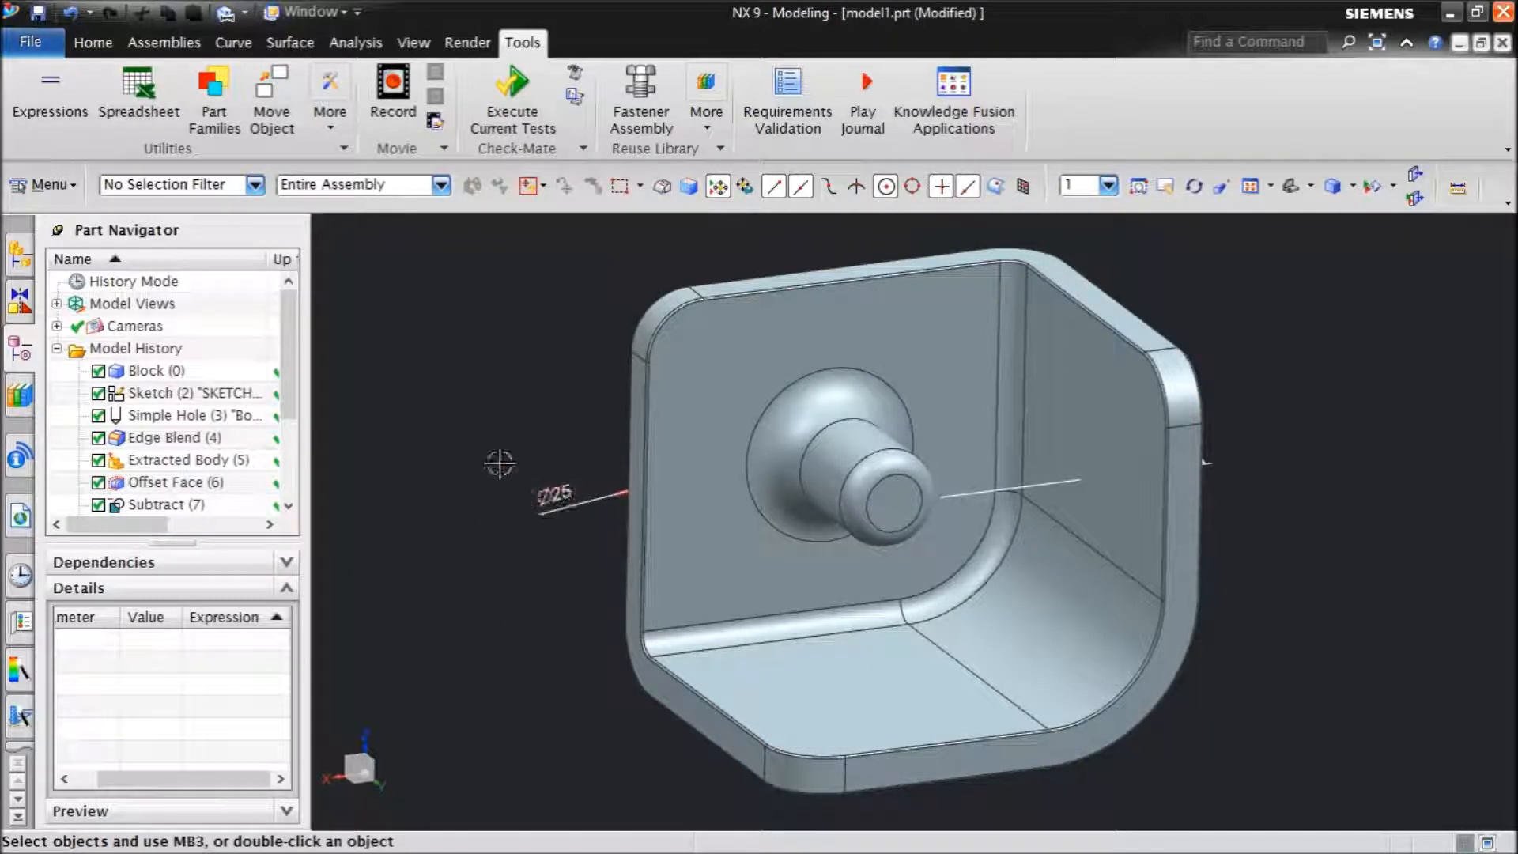
{"action": "right_click", "coordinate": [437, 327]}
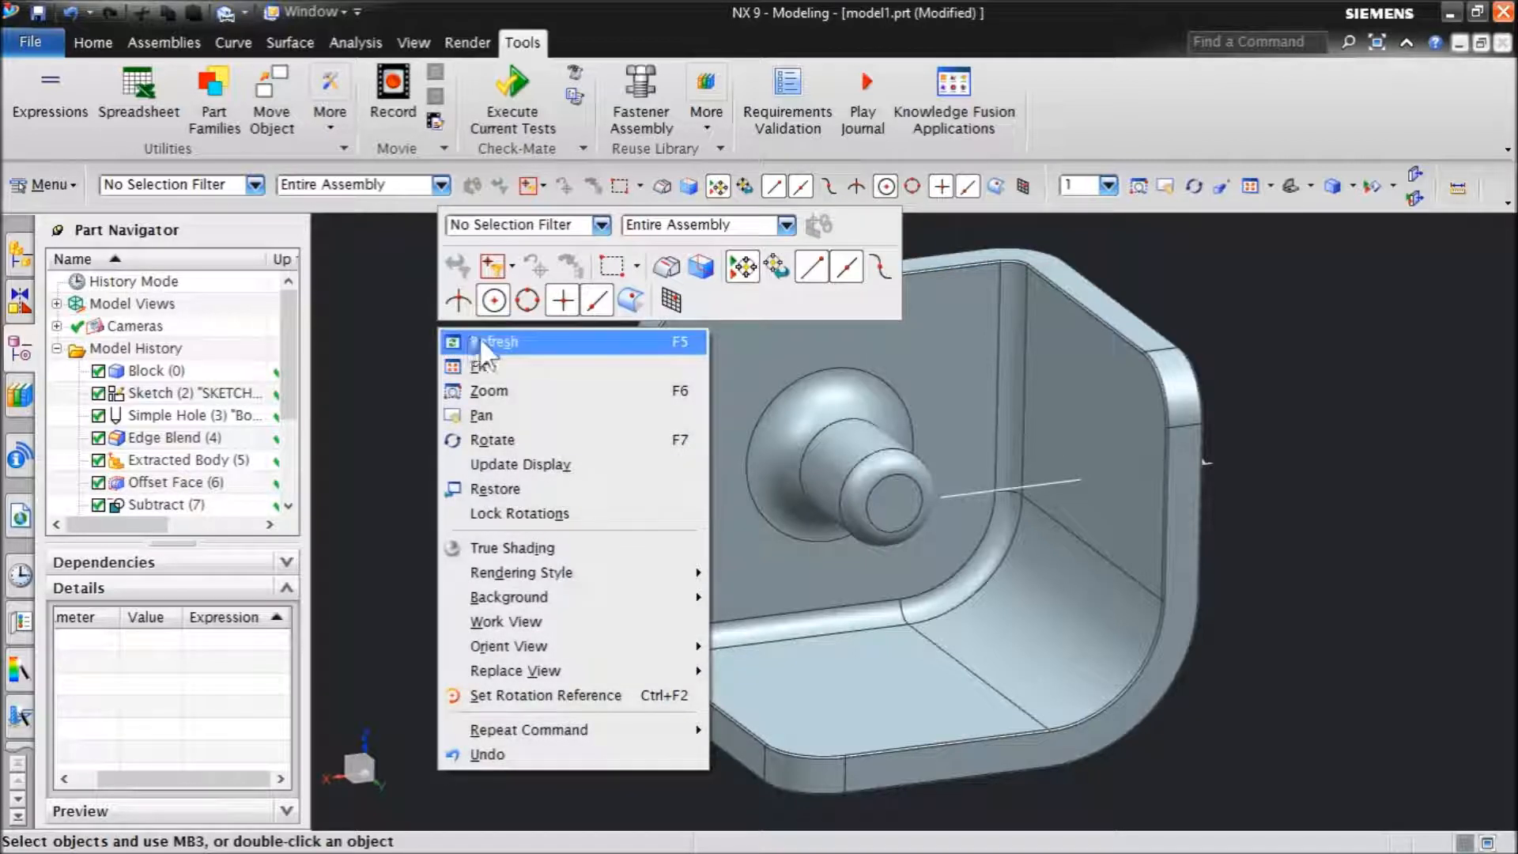
{"action": "left_click", "coordinate": [488, 338]}
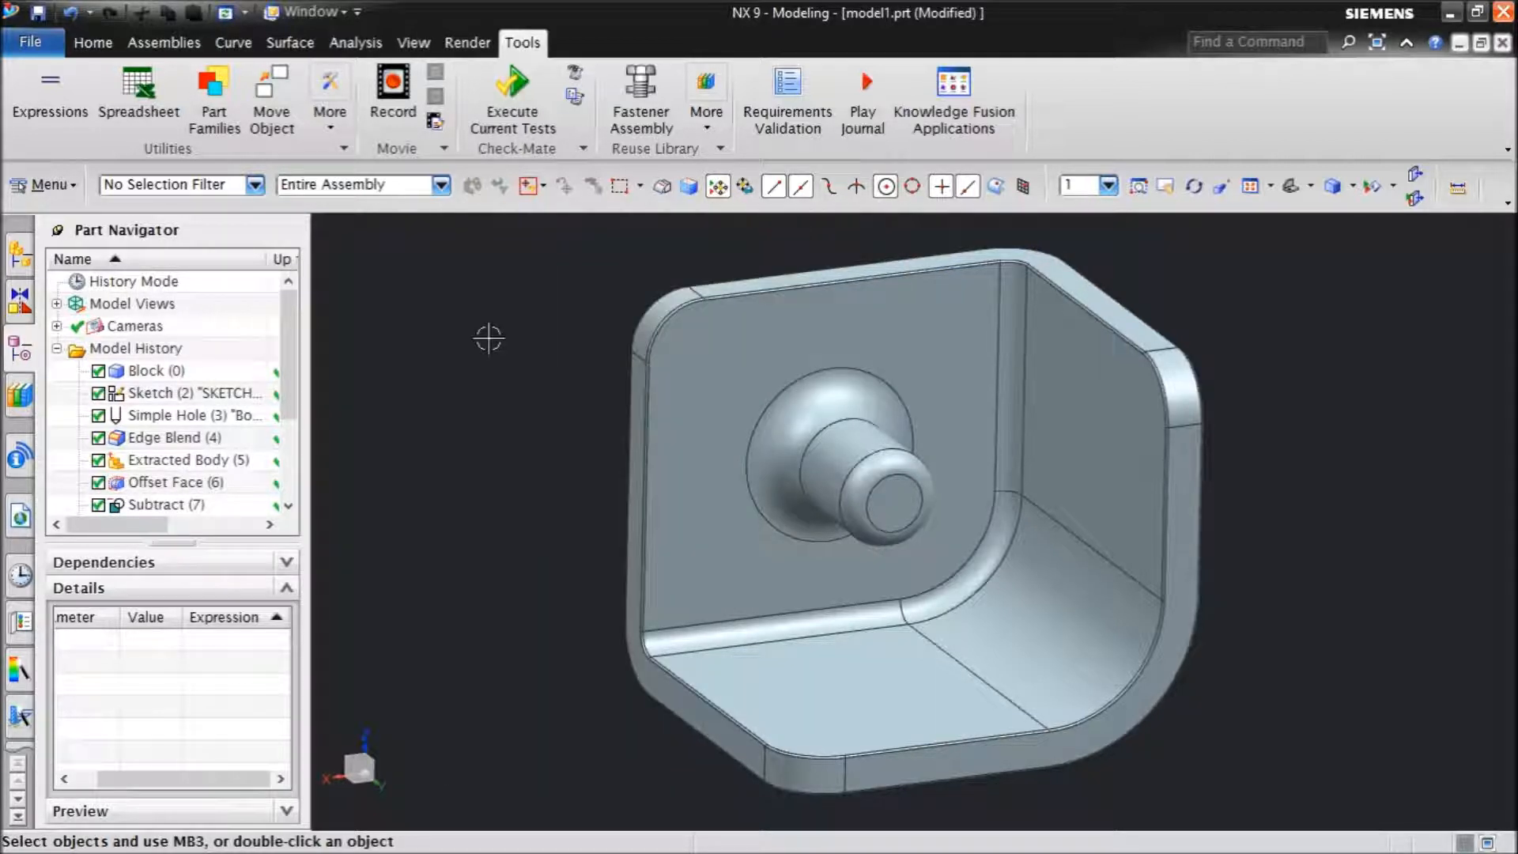